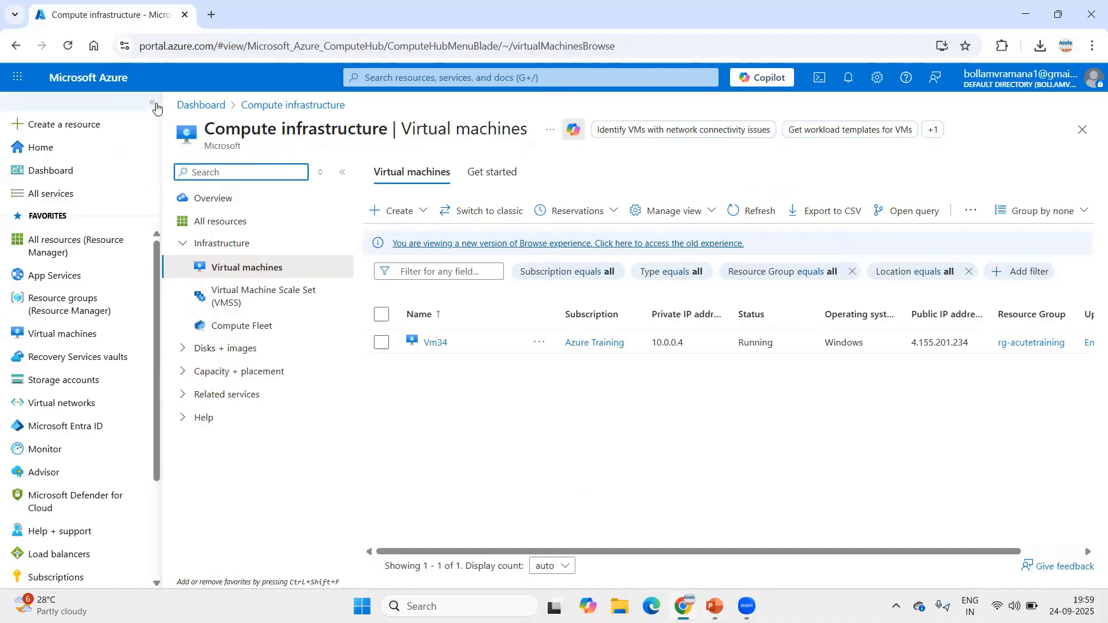
Open the Backup page of the virtual machine Vm34, collapsing the side menus for more room.
{"action": "left_click", "coordinate": [153, 104]}
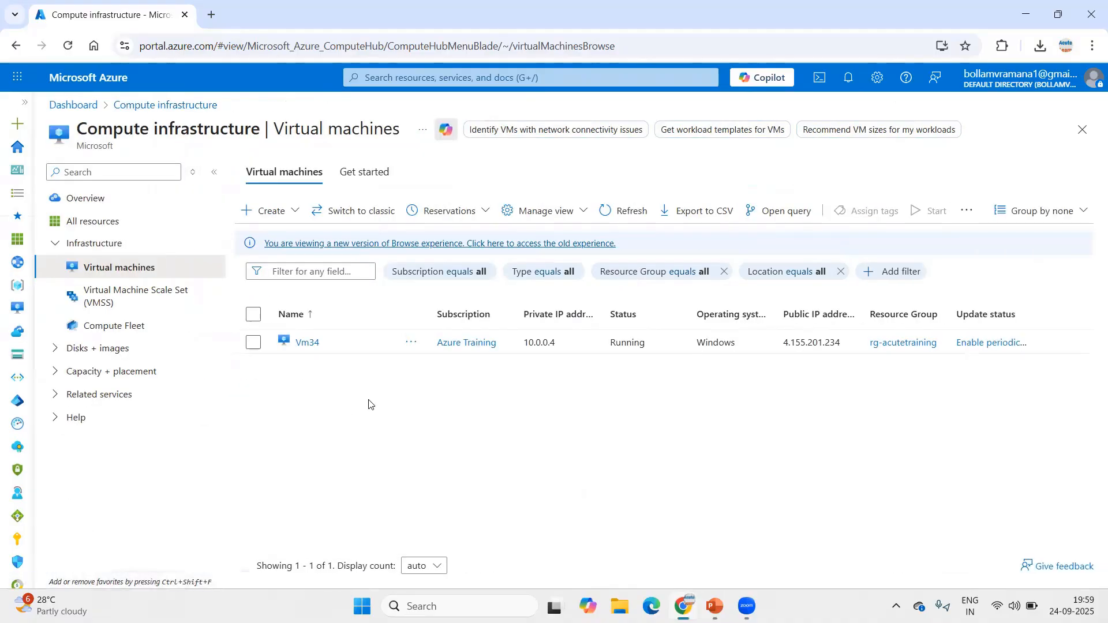
{"action": "left_click", "coordinate": [307, 344]}
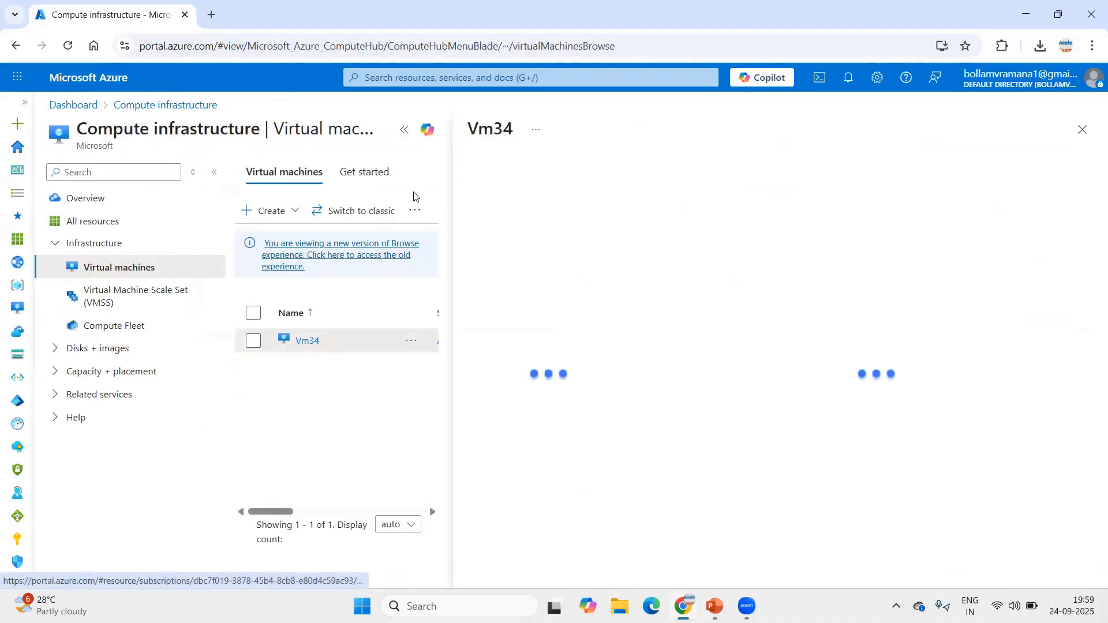
{"action": "left_click", "coordinate": [407, 131]}
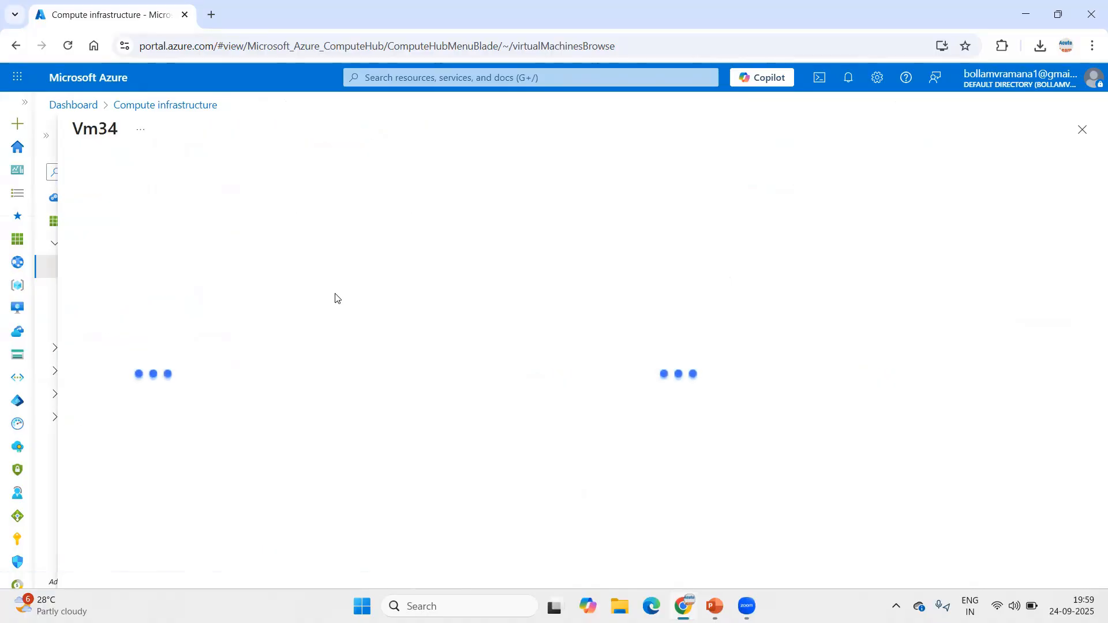
{"action": "scroll", "coordinate": [193, 331], "scroll_direction": "down", "scroll_amount": 5}
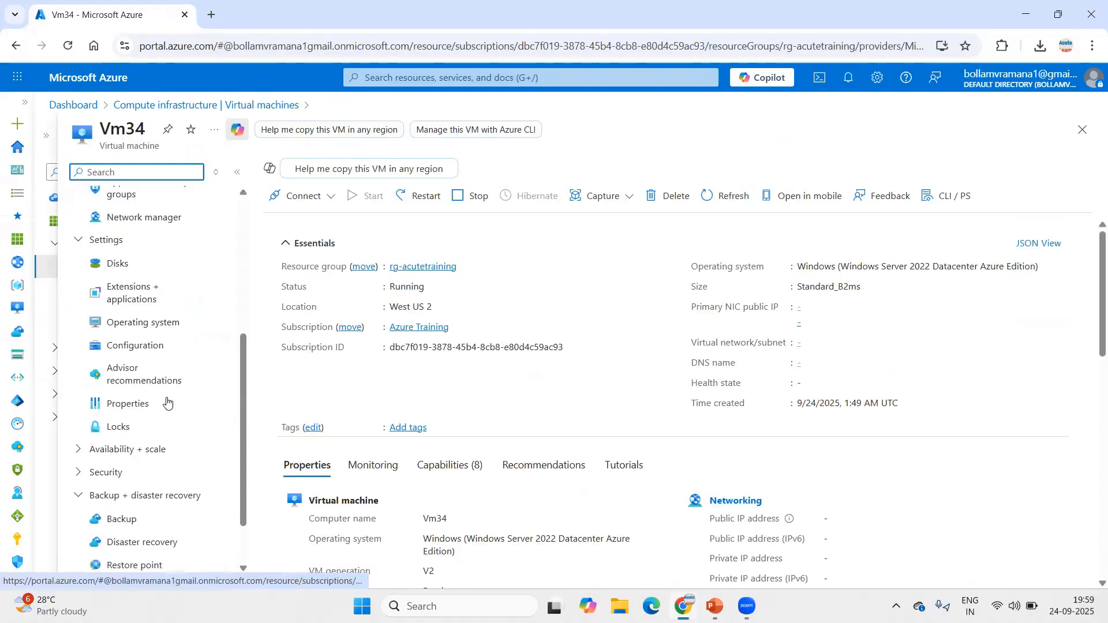
{"action": "scroll", "coordinate": [190, 323], "scroll_direction": "down", "scroll_amount": 1}
{"action": "left_click", "coordinate": [122, 427]}
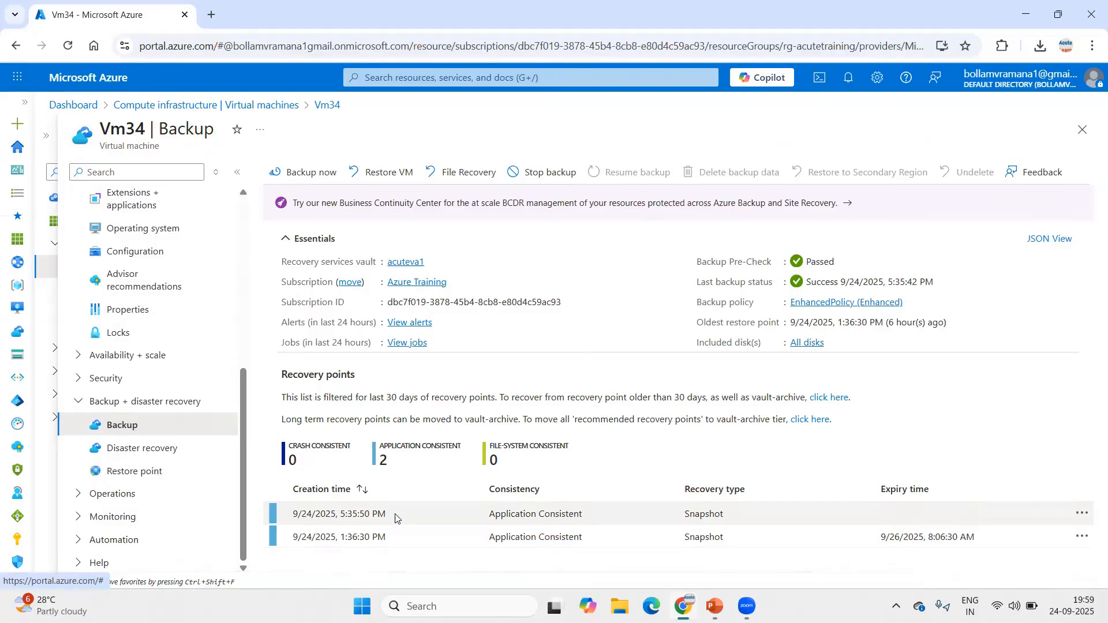
Start File Recovery for Vm34 and choose the 9/24/2025, 1:36:30 PM restore point.
{"action": "left_click", "coordinate": [461, 171]}
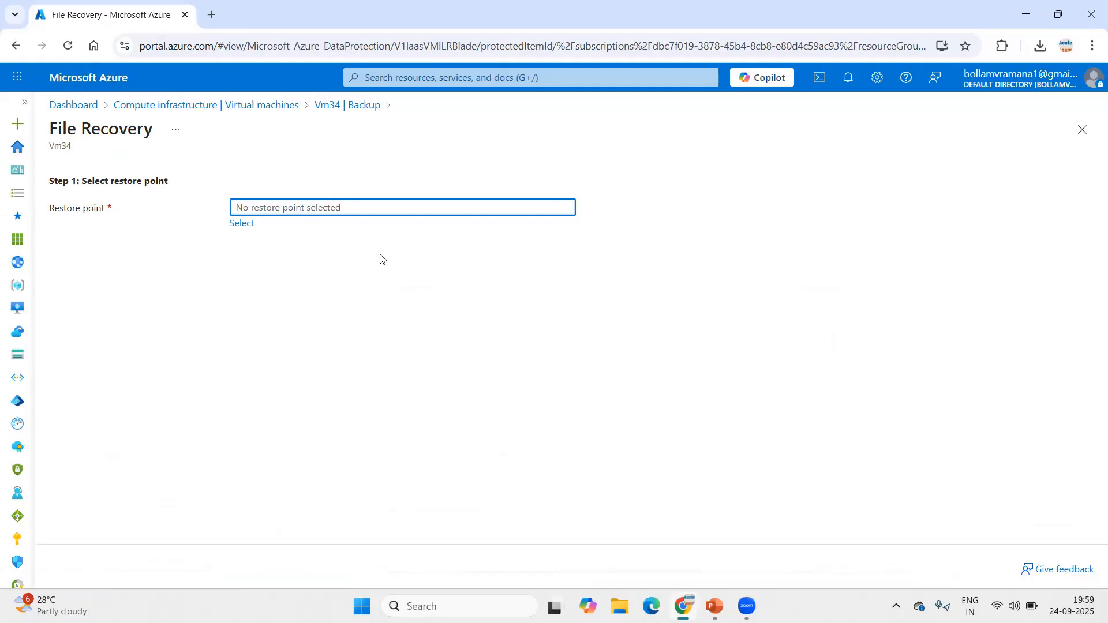
{"action": "left_click", "coordinate": [242, 224]}
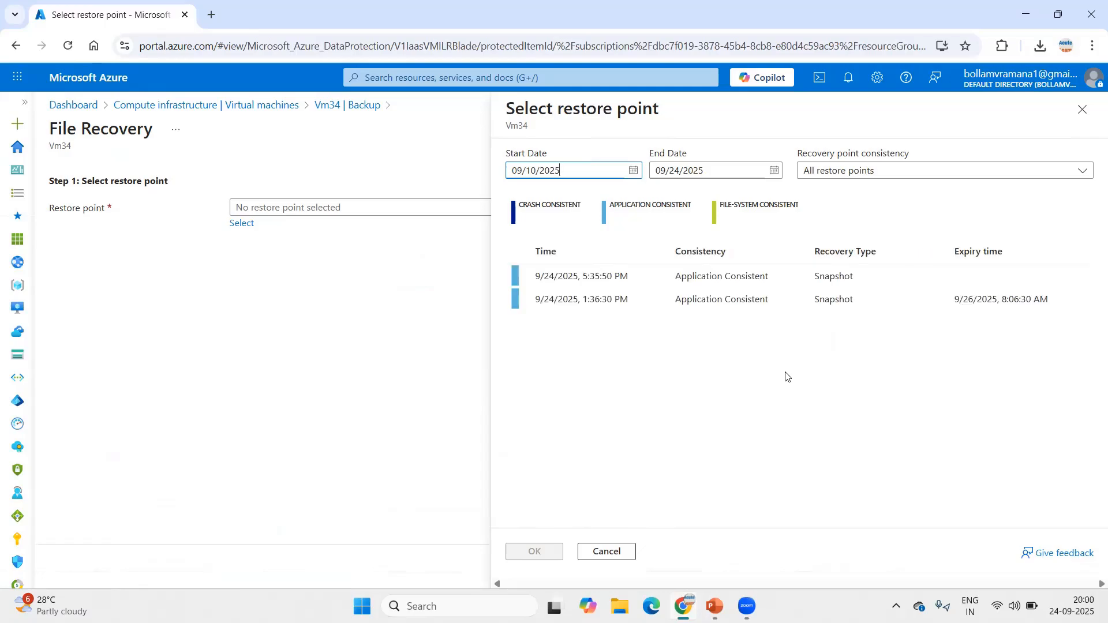
{"action": "left_click", "coordinate": [926, 306]}
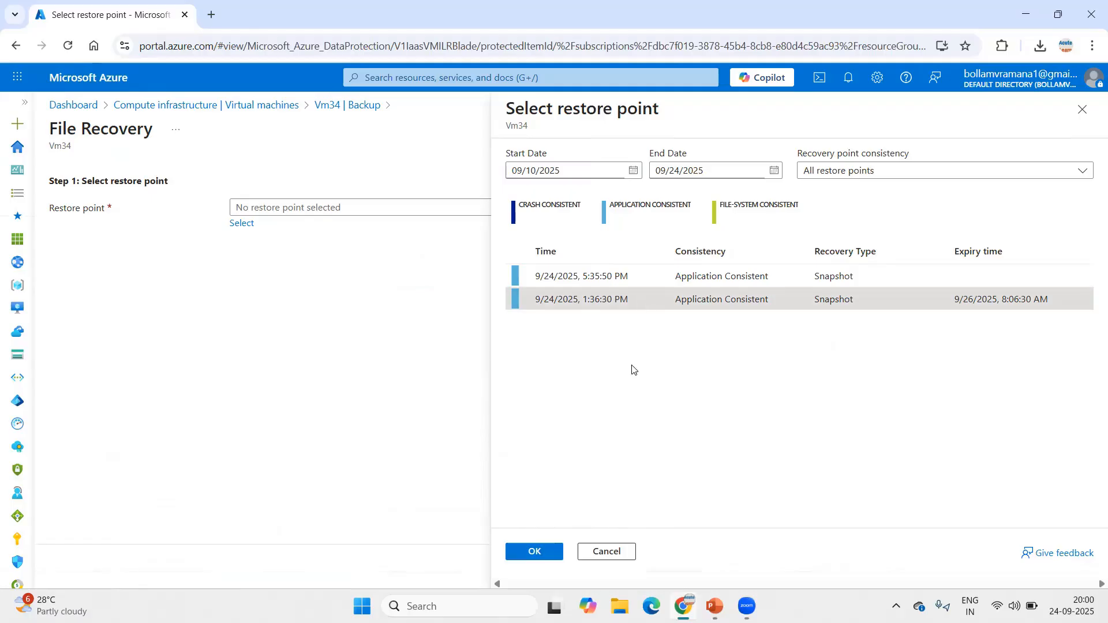
{"action": "left_click", "coordinate": [535, 551]}
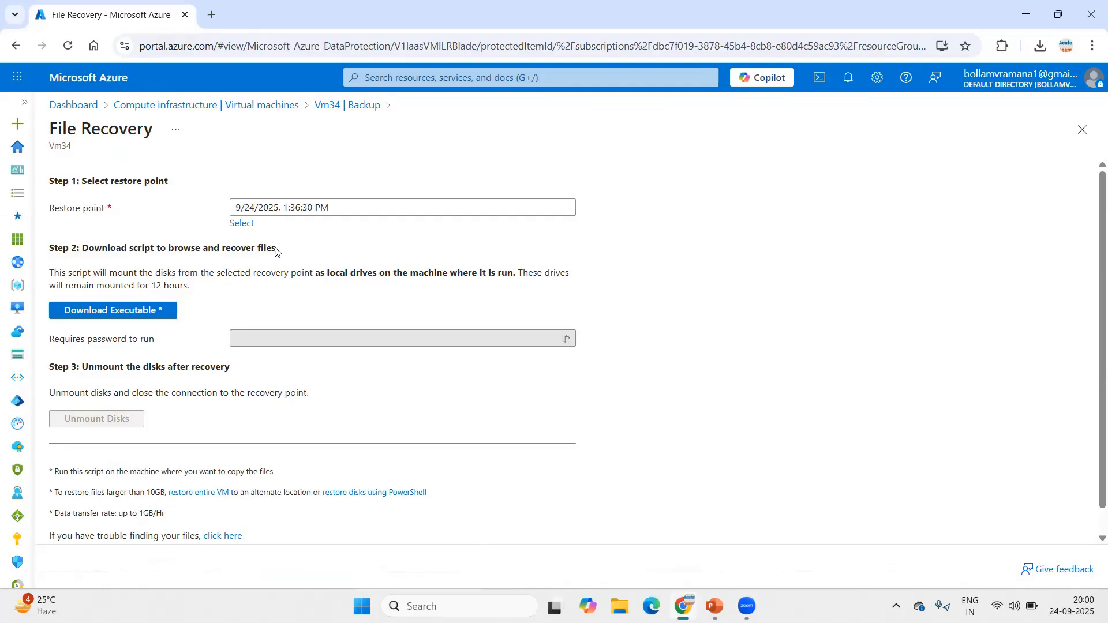
Generate the recovery script executable and save it in Downloads as IaaSVMILRExeForWindows (1).
{"action": "left_click", "coordinate": [133, 311]}
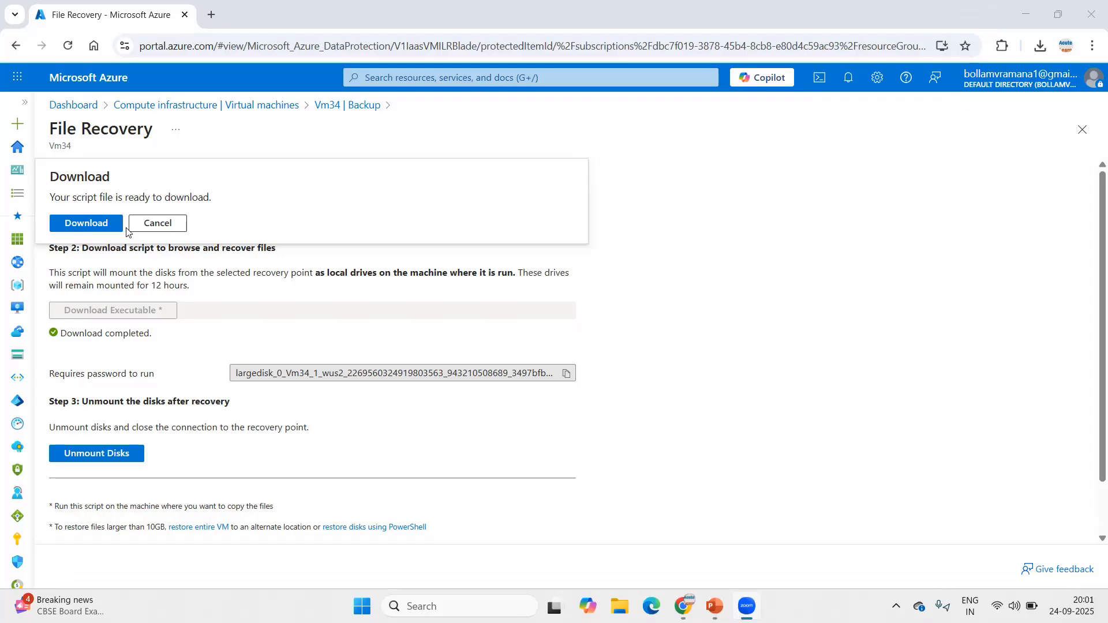
{"action": "left_click", "coordinate": [83, 230]}
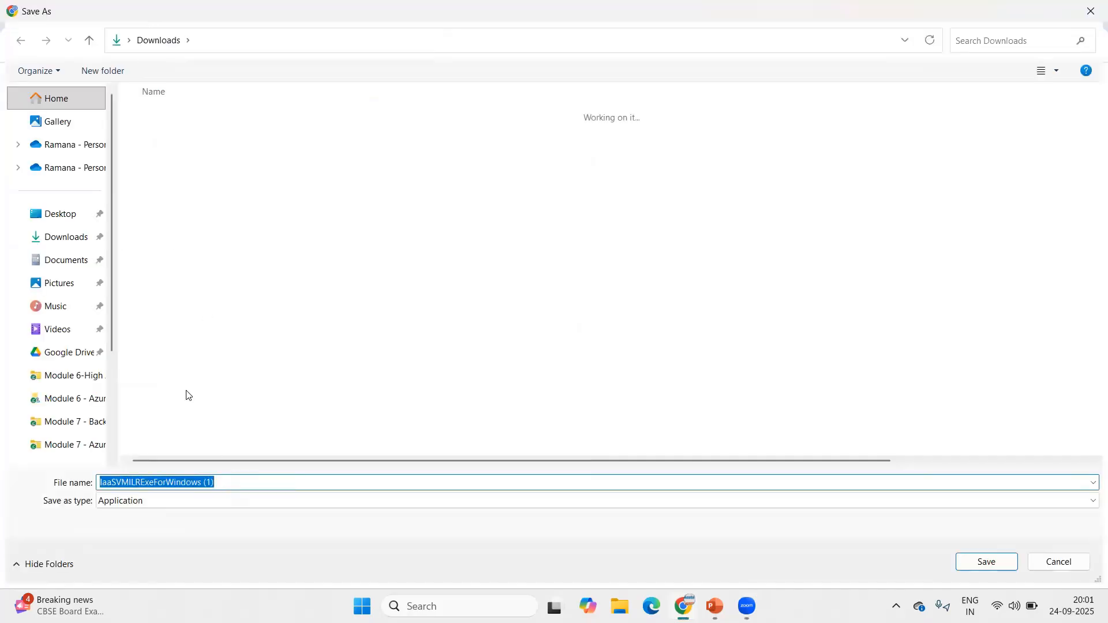
{"action": "left_click", "coordinate": [985, 562]}
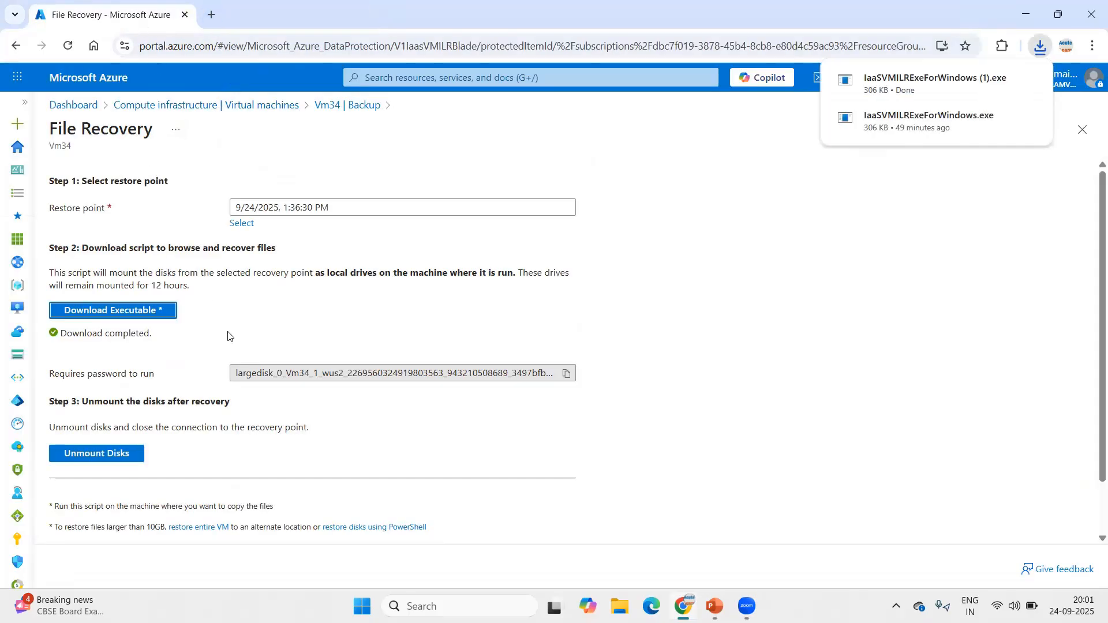
Copy the password required to run the script and paste it into a new Notepad document, then minimise Notepad.
{"action": "left_click", "coordinate": [566, 374]}
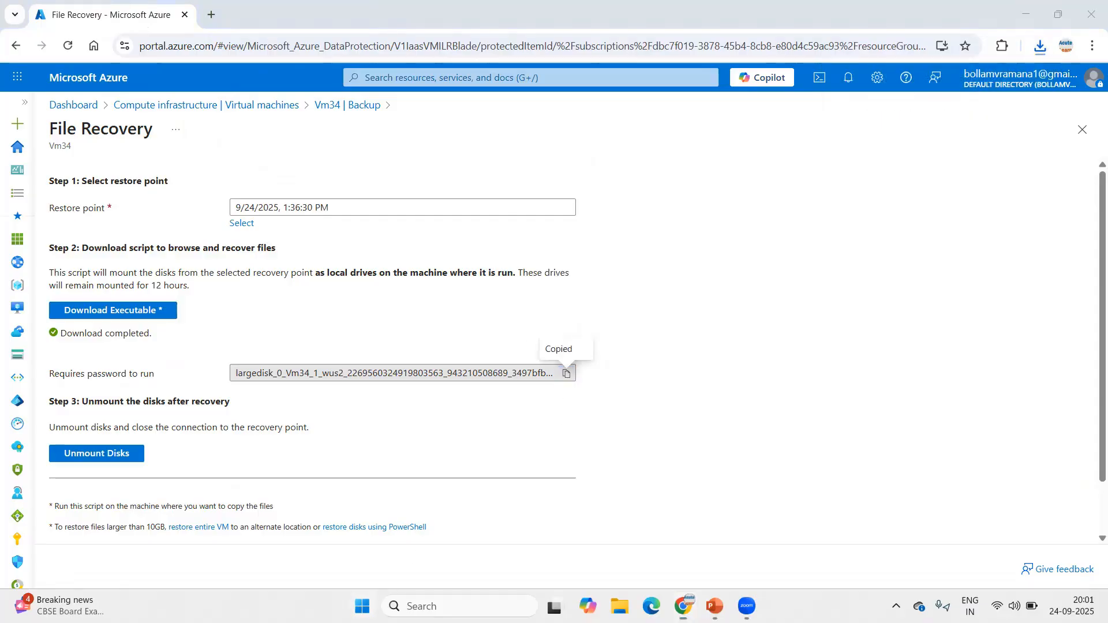
{"action": "right_click", "coordinate": [362, 607]}
{"action": "left_click", "coordinate": [334, 518]}
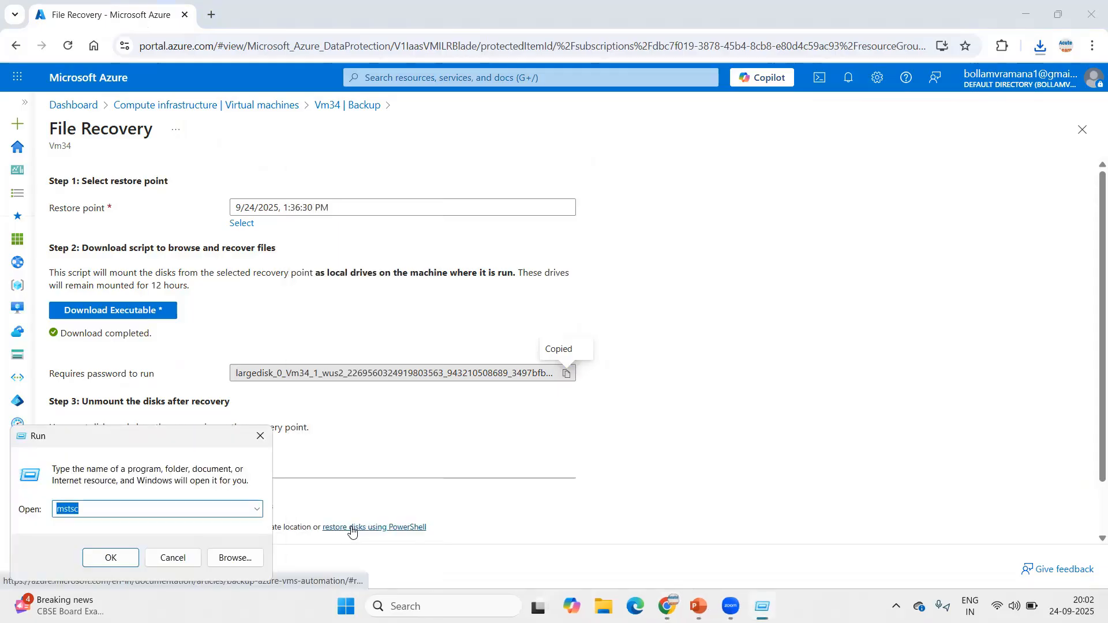
{"action": "type", "text": "notepad"}
{"action": "key", "text": "Return"}
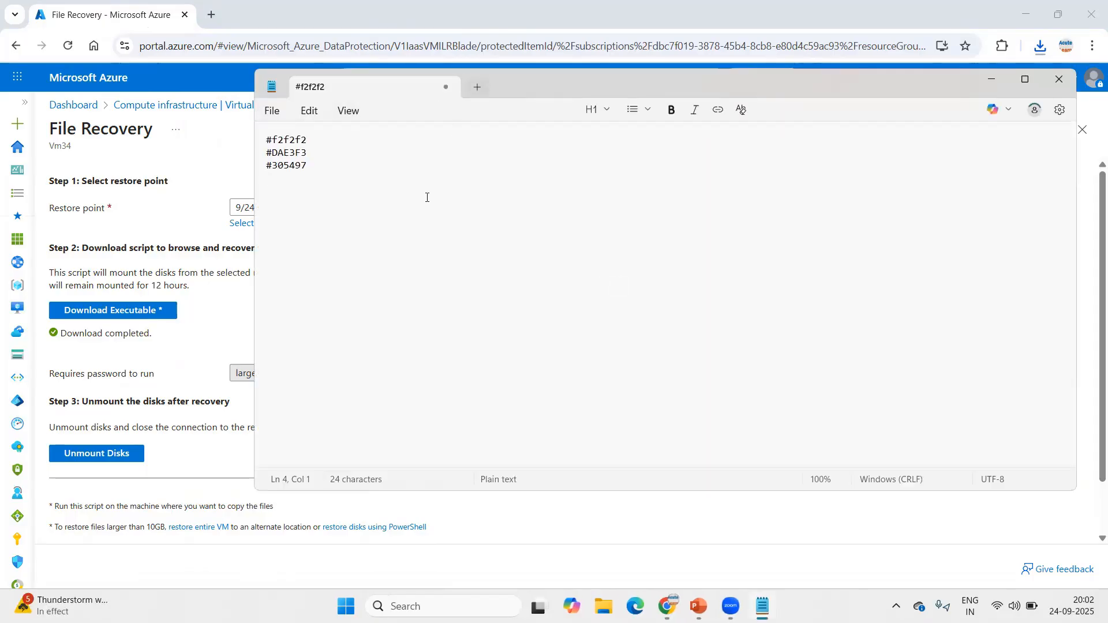
{"action": "key", "text": "ctrl+n"}
{"action": "key", "text": "ctrl+v"}
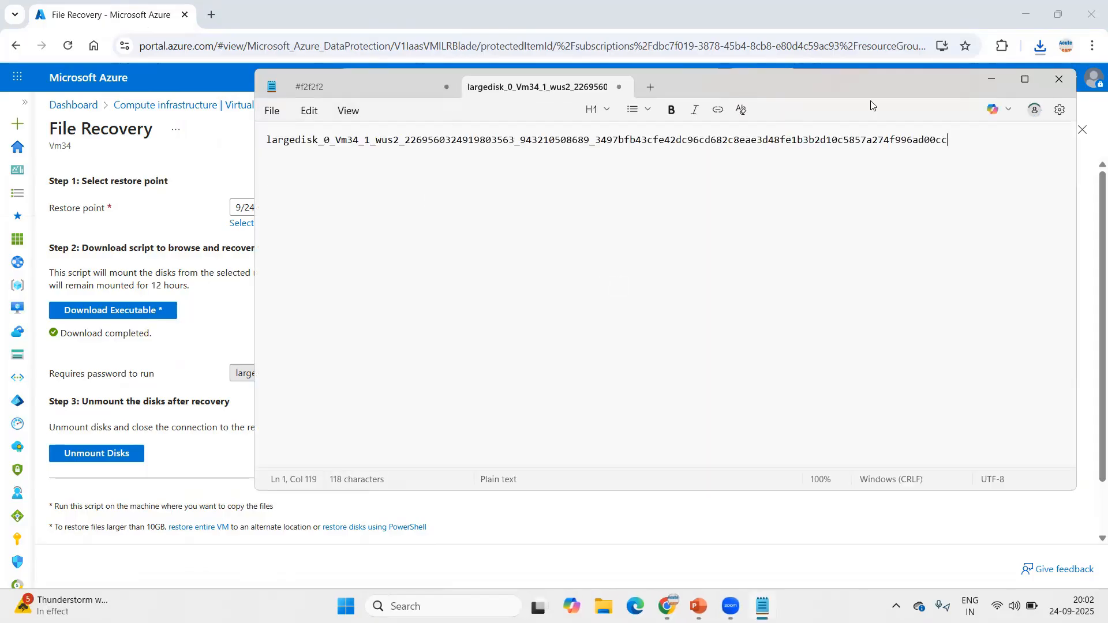
{"action": "left_click", "coordinate": [991, 79]}
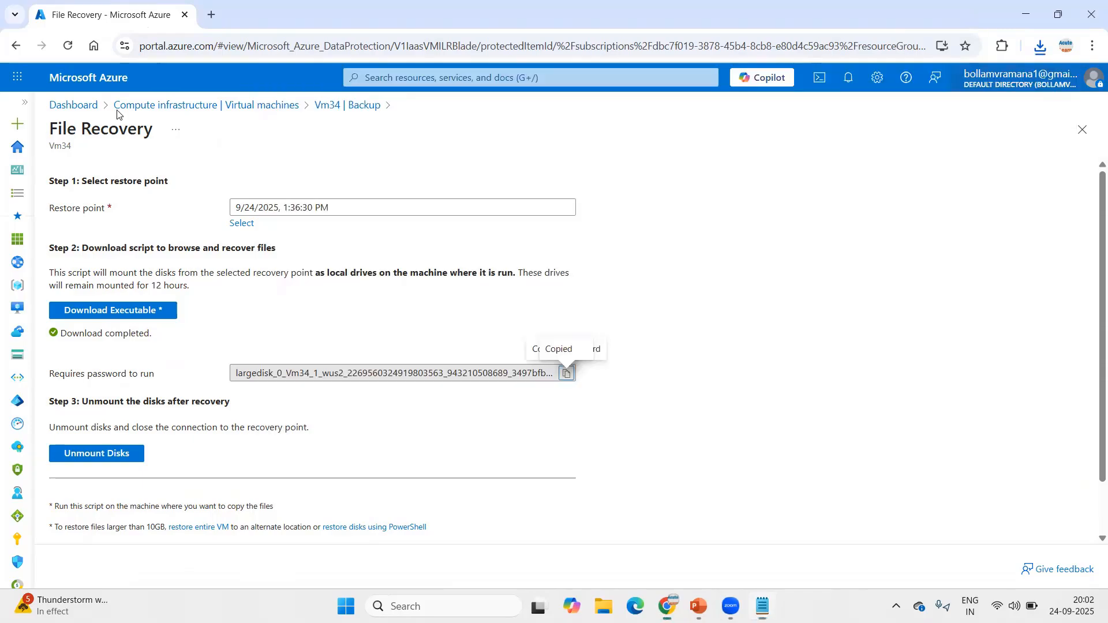
Go back to the virtual machines list and copy Vm34's public IP address.
{"action": "left_click", "coordinate": [24, 102]}
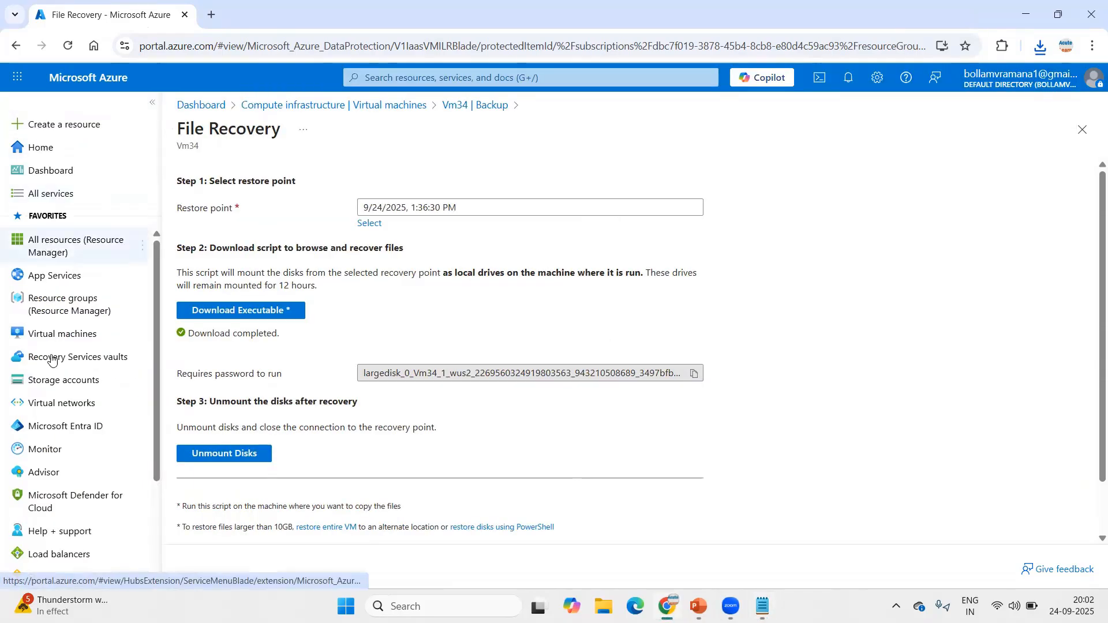
{"action": "left_click", "coordinate": [80, 342]}
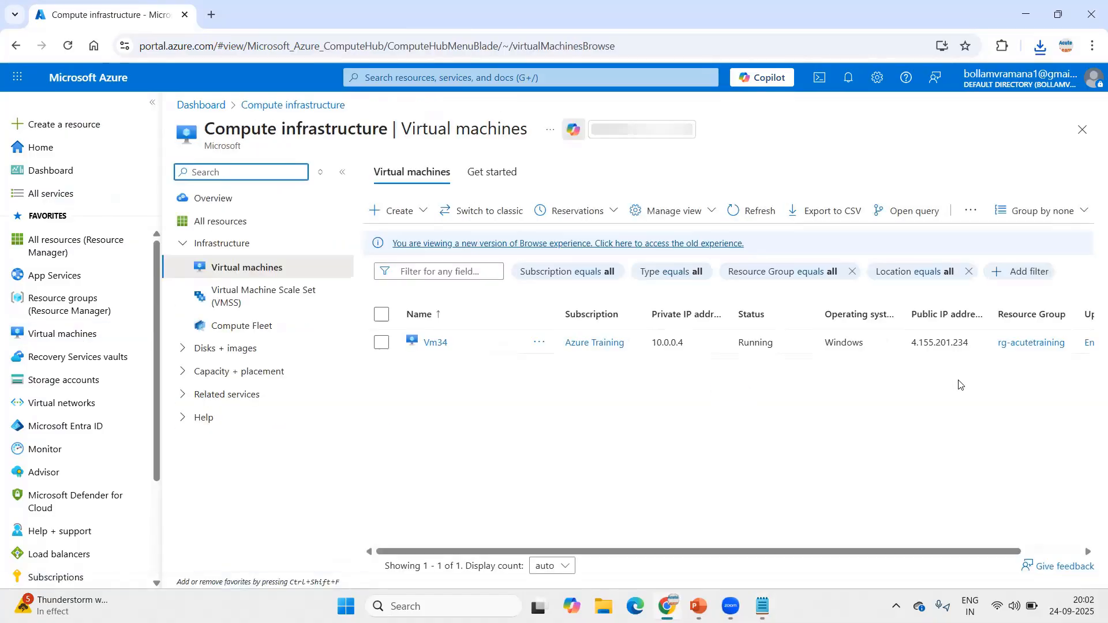
{"action": "mouse_move", "coordinate": [910, 343]}
{"action": "left_mouse_down"}
{"action": "mouse_move", "coordinate": [979, 341]}
{"action": "mouse_move", "coordinate": [970, 343]}
{"action": "left_mouse_up"}
{"action": "left_click", "coordinate": [958, 405]}
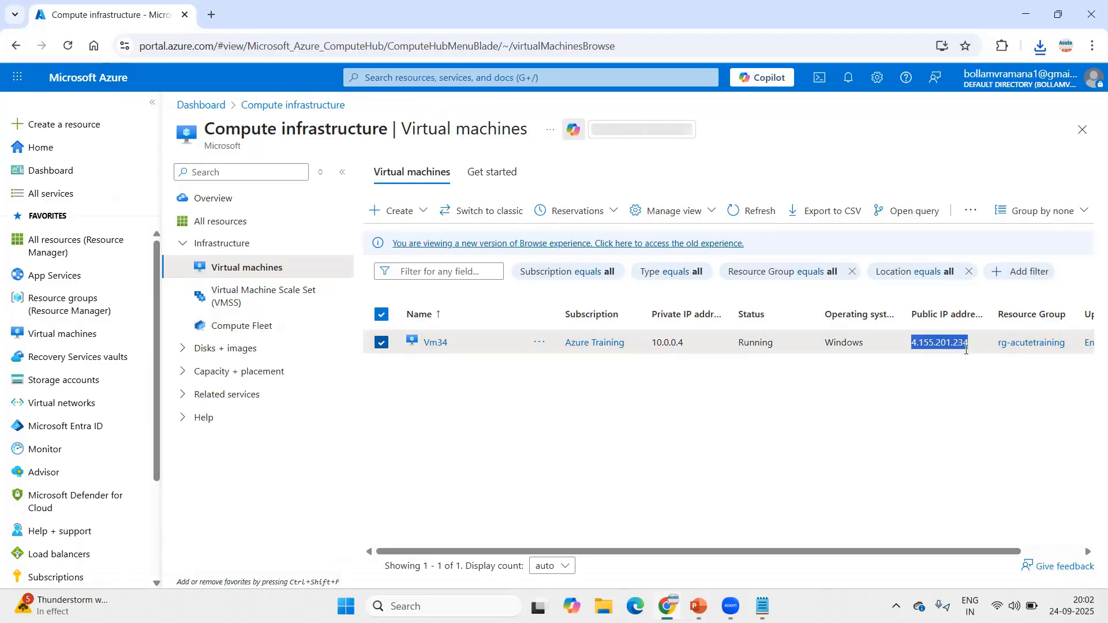
Run mstsc to switch to Remote Desktop Connection and start connecting to 4.155.201.234.
{"action": "key", "text": "super+x"}
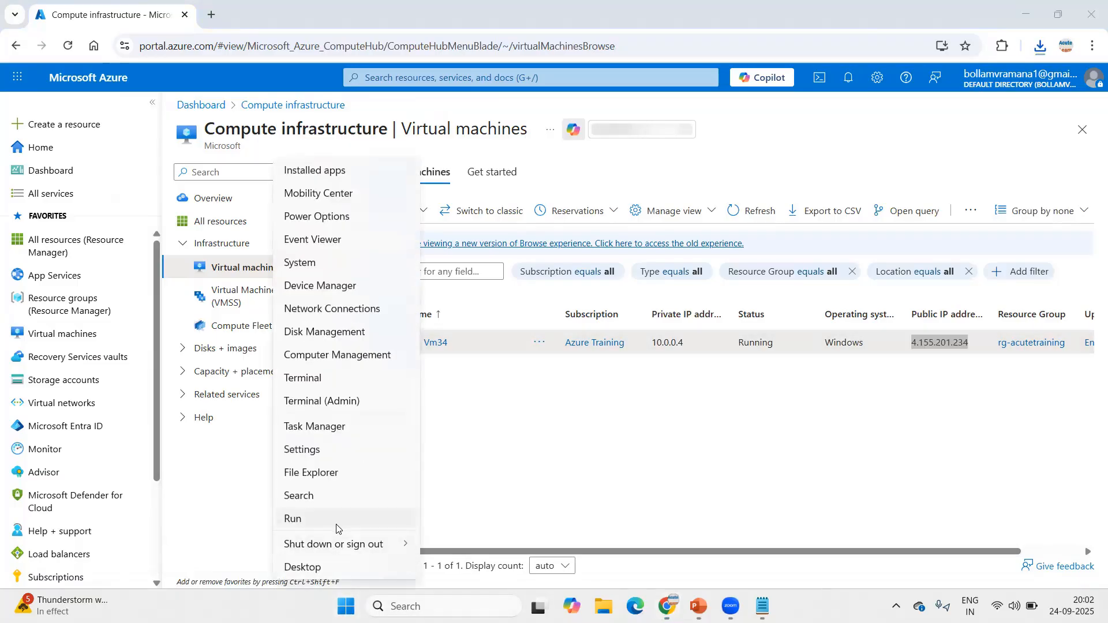
{"action": "left_click", "coordinate": [413, 524]}
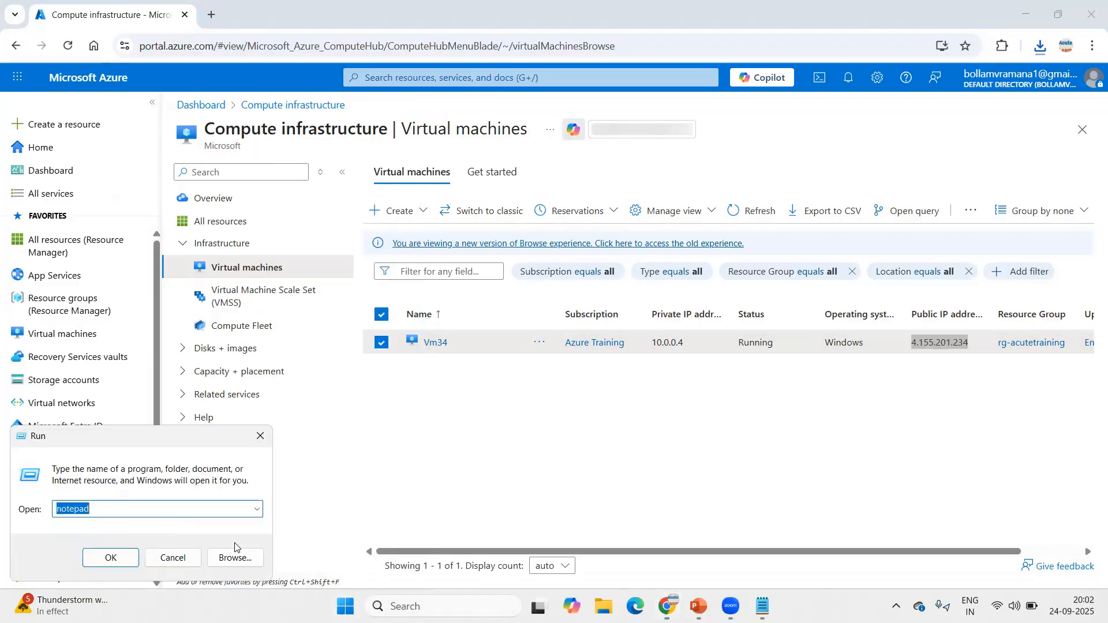
{"action": "left_click", "coordinate": [256, 509]}
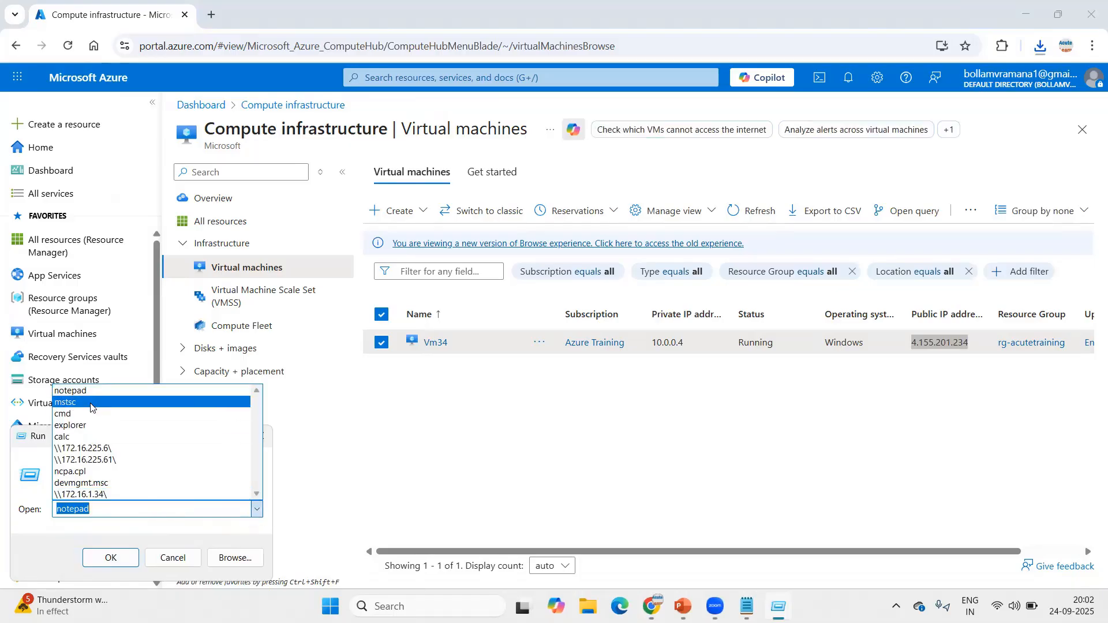
{"action": "left_click", "coordinate": [66, 402]}
{"action": "left_click", "coordinate": [111, 558]}
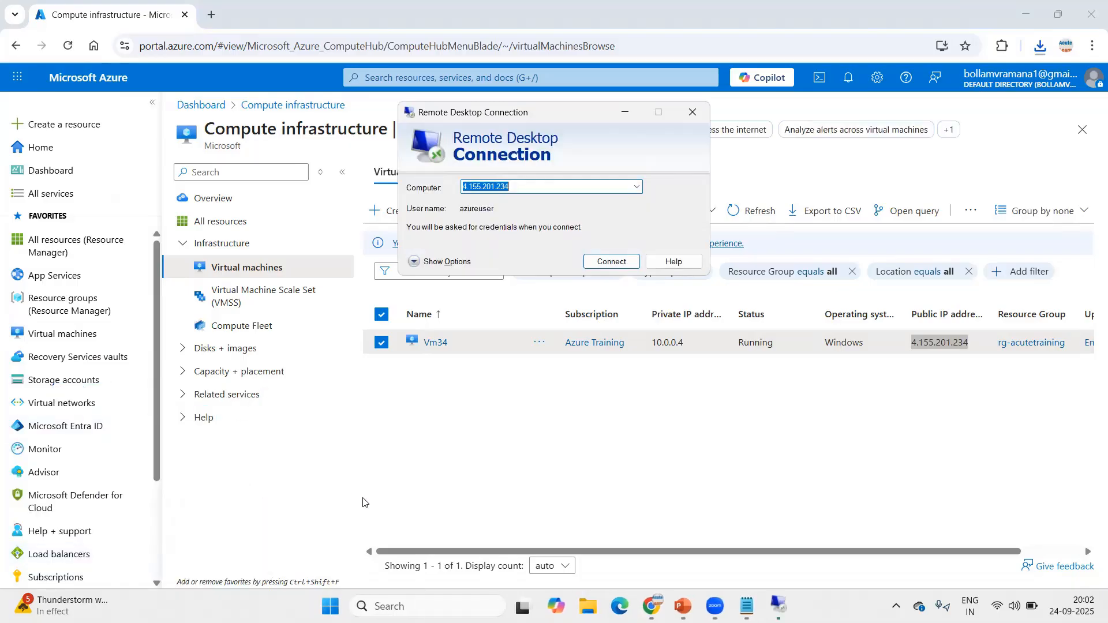
{"action": "key", "text": "ctrl+v"}
{"action": "left_click", "coordinate": [628, 263]}
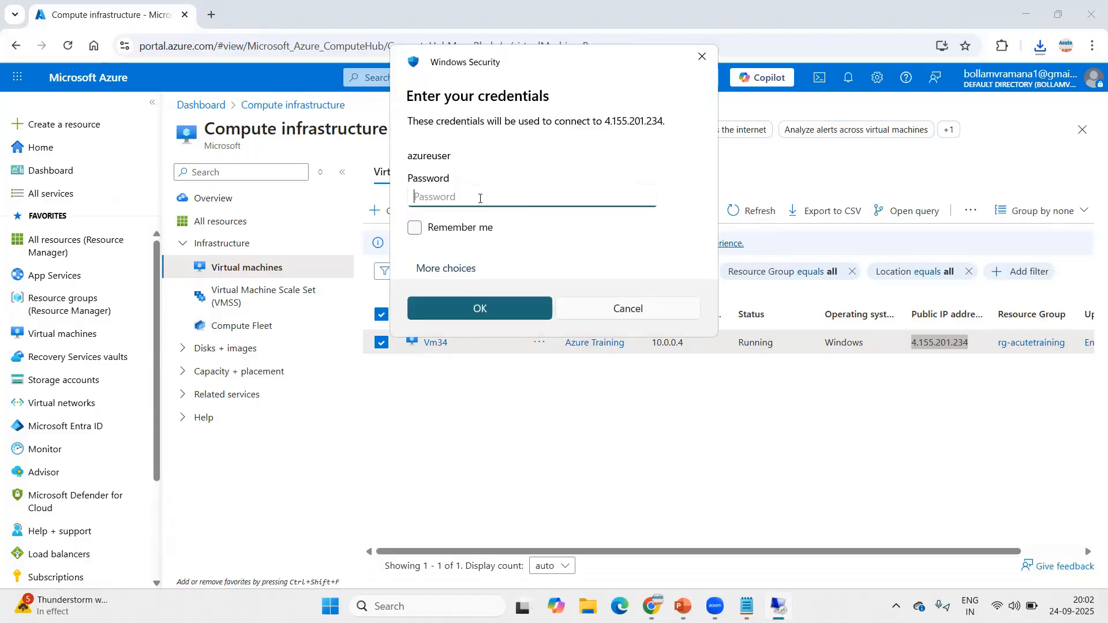
Sign in to the remote machine with the account password and accept its untrusted certificate.
{"action": "type", "text": "************"}
{"action": "key", "text": "Return"}
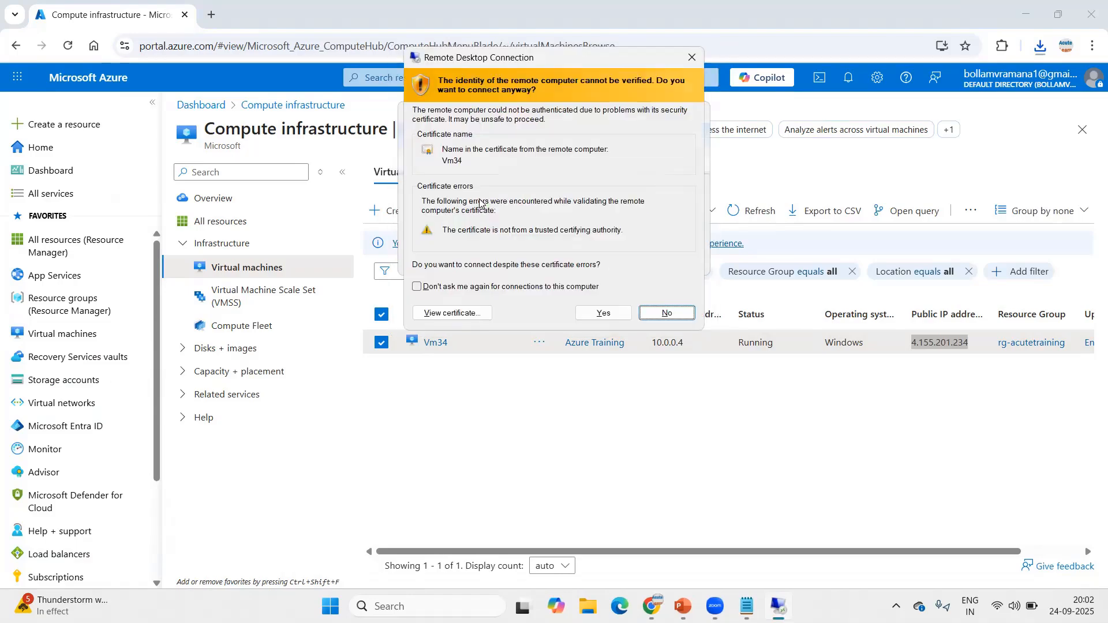
{"action": "left_click", "coordinate": [604, 314]}
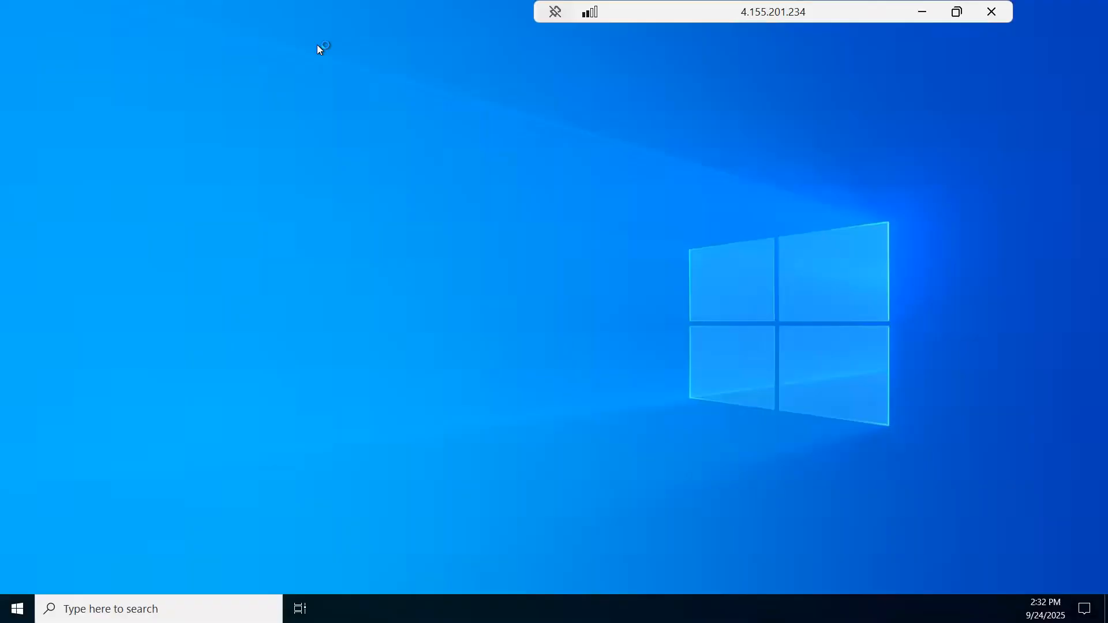
Leave the remote session and look through the local Downloads and OneDrive folders in File Explorer for the recovery executable.
{"action": "left_click", "coordinate": [922, 12]}
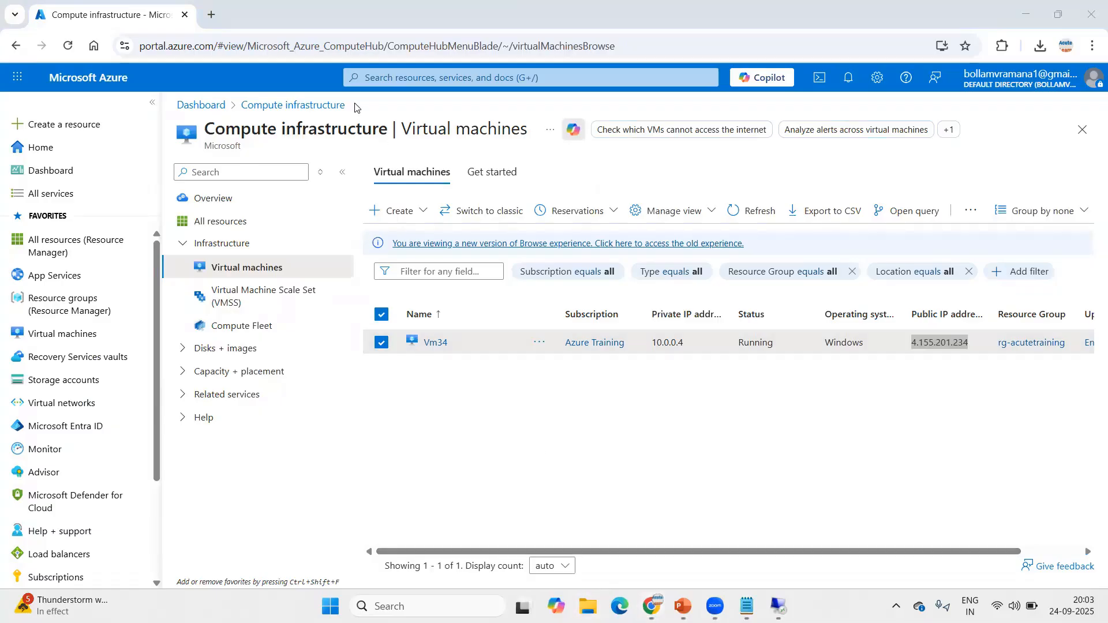
{"action": "key", "text": "super+e"}
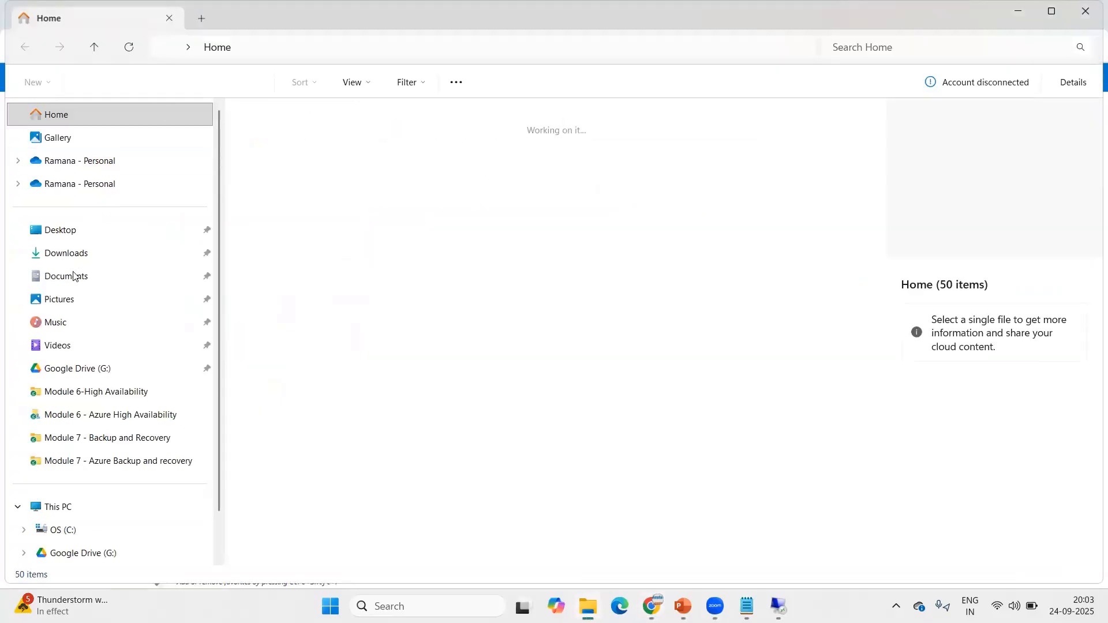
{"action": "left_click", "coordinate": [80, 256]}
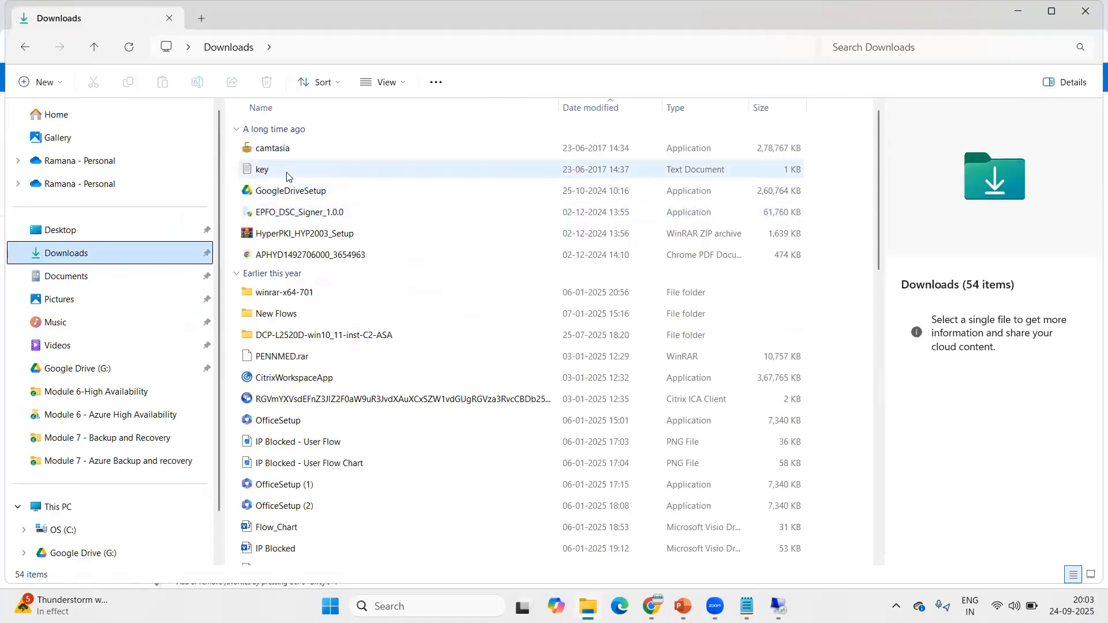
{"action": "scroll", "coordinate": [108, 276], "scroll_direction": "down", "scroll_amount": 1}
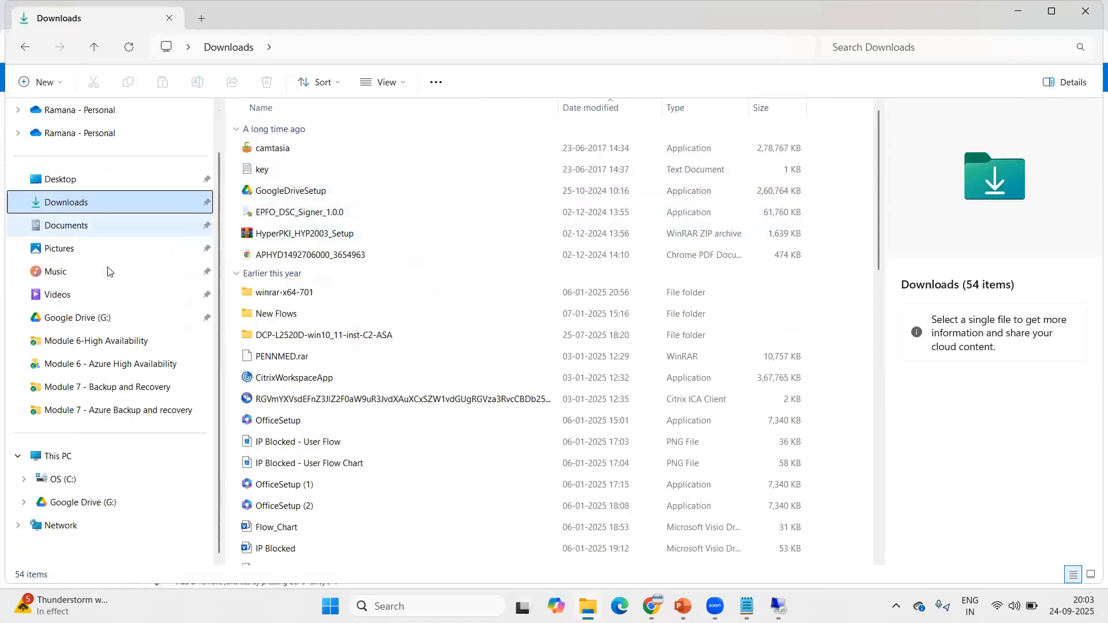
{"action": "scroll", "coordinate": [109, 269], "scroll_direction": "up", "scroll_amount": 1}
{"action": "scroll", "coordinate": [343, 225], "scroll_direction": "down", "scroll_amount": 2}
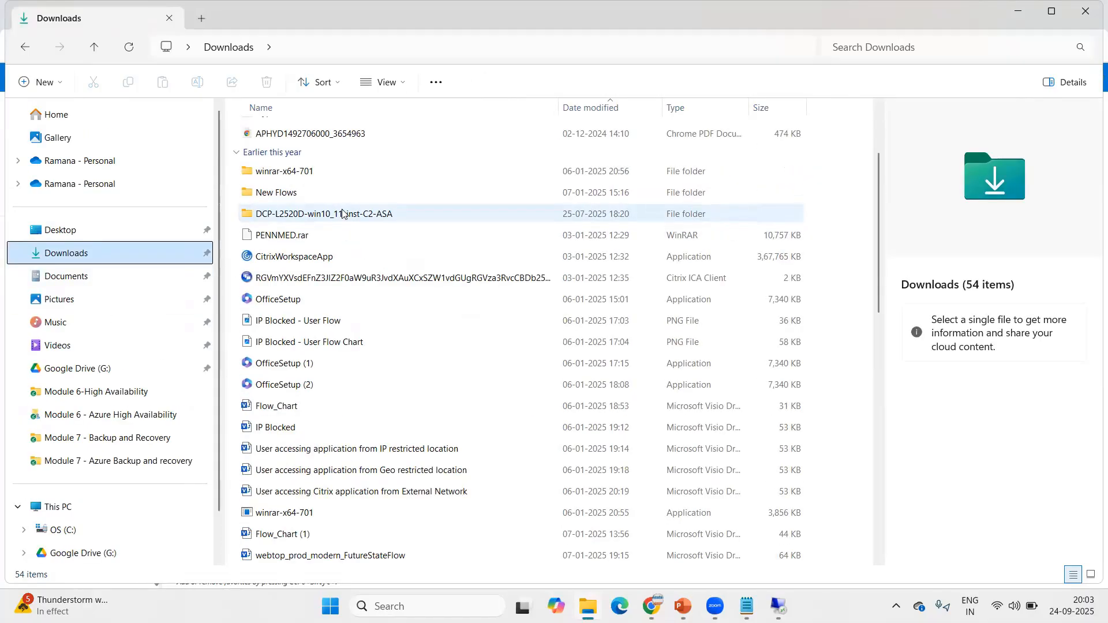
{"action": "scroll", "coordinate": [342, 215], "scroll_direction": "up", "scroll_amount": 1}
{"action": "scroll", "coordinate": [342, 214], "scroll_direction": "down", "scroll_amount": 11}
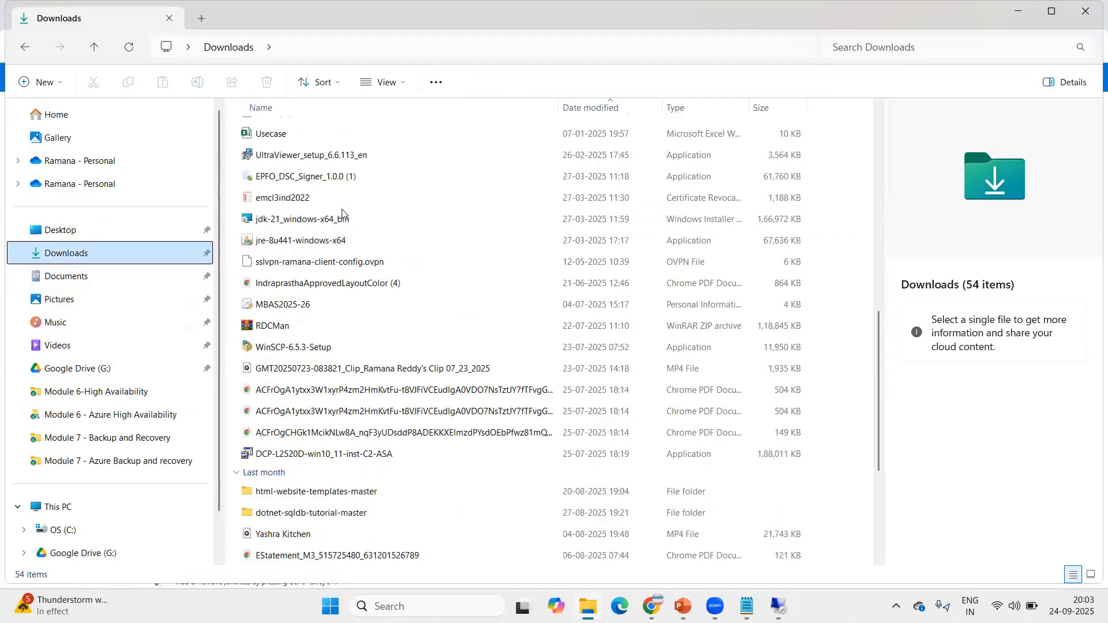
{"action": "scroll", "coordinate": [342, 214], "scroll_direction": "up", "scroll_amount": 12}
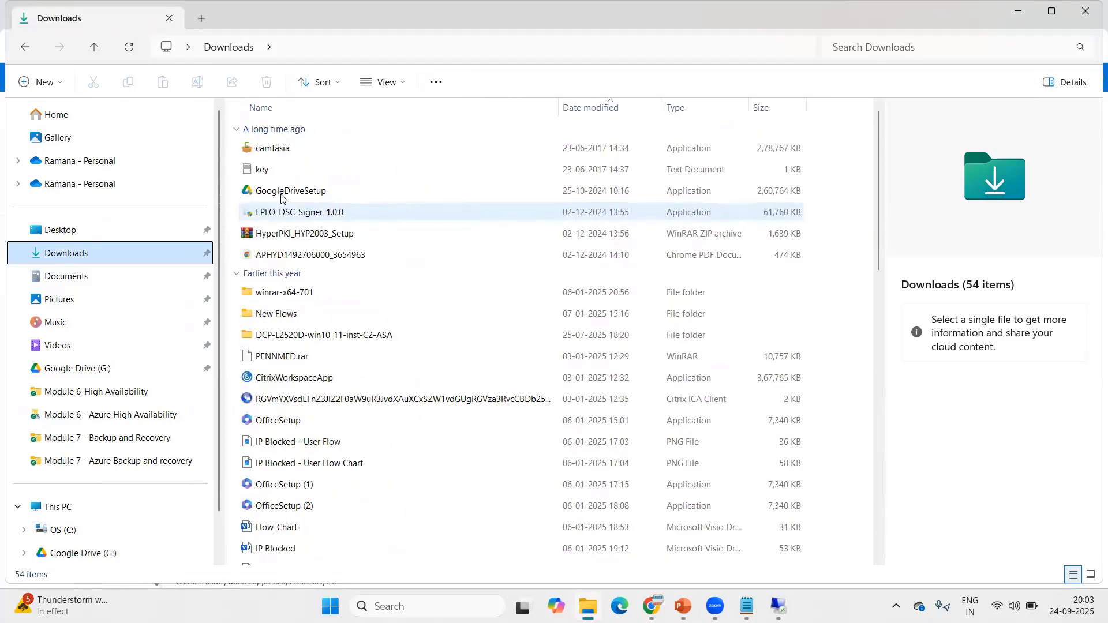
{"action": "left_click", "coordinate": [81, 165]}
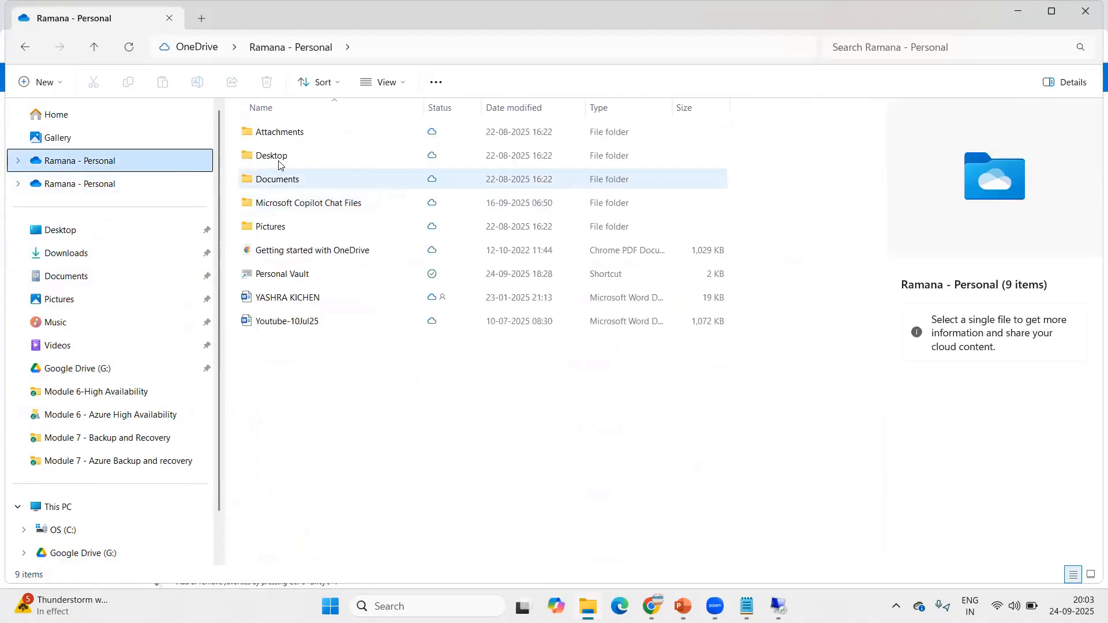
{"action": "left_click", "coordinate": [1090, 10]}
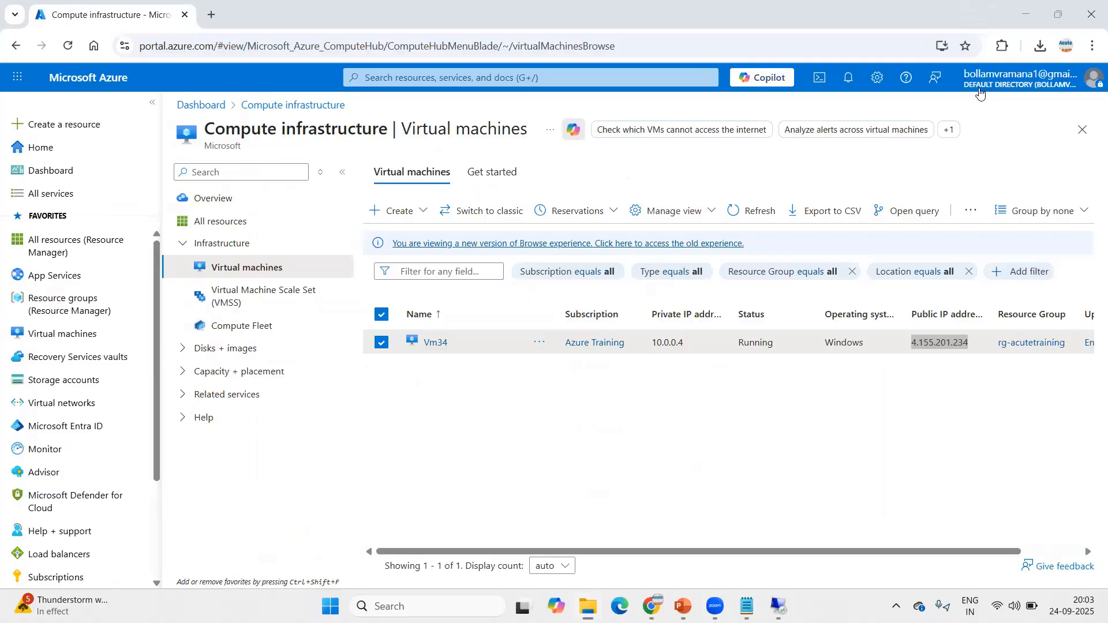
Locate IaaSVMILRExeForWindows (1).exe from Chrome's download history in its folder and copy the file.
{"action": "left_click", "coordinate": [1091, 48]}
{"action": "left_click", "coordinate": [924, 228]}
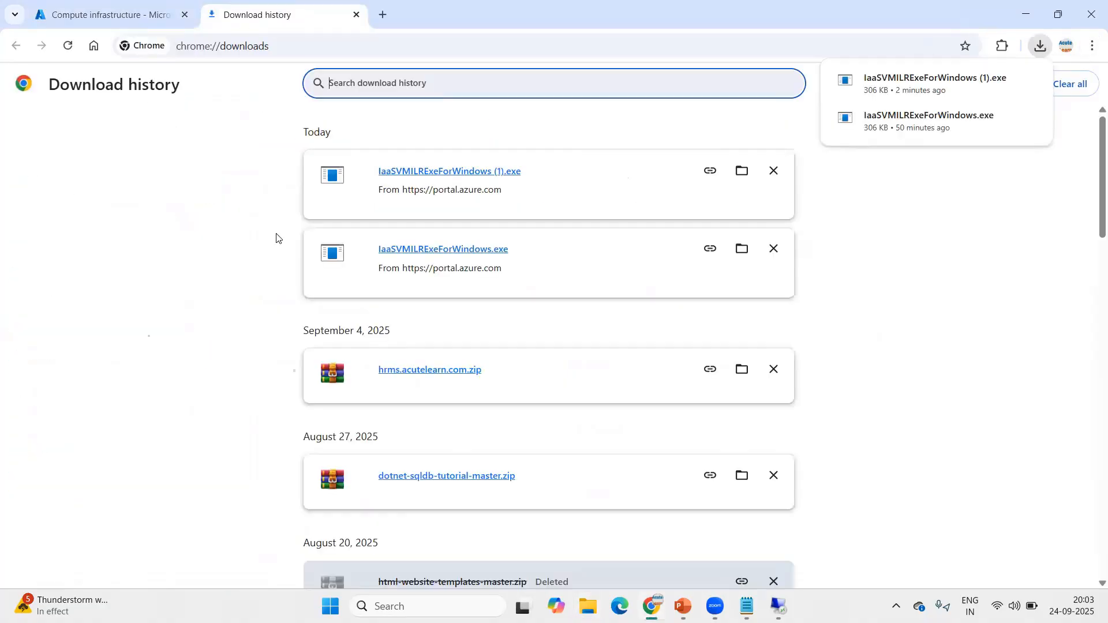
{"action": "left_click", "coordinate": [743, 171]}
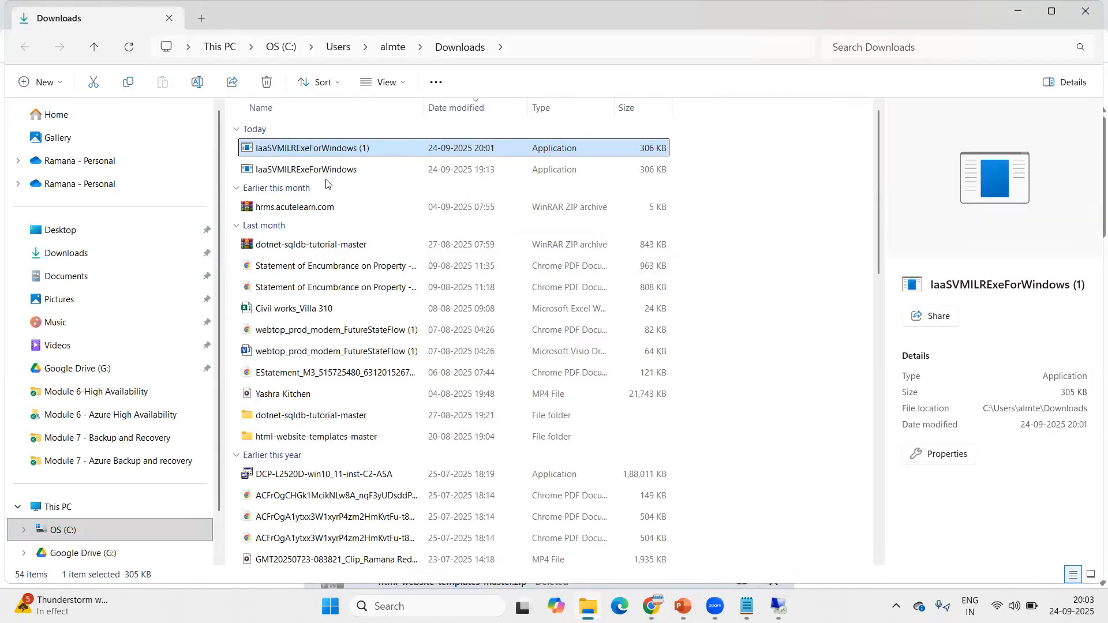
{"action": "right_click", "coordinate": [383, 153]}
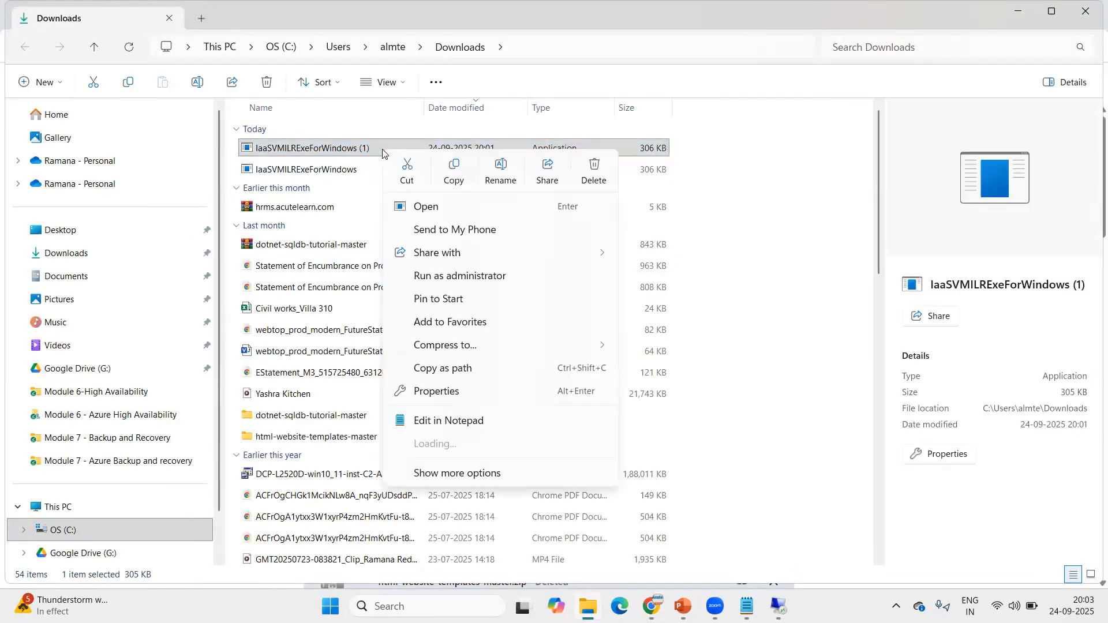
{"action": "left_click", "coordinate": [451, 165]}
{"action": "left_click", "coordinate": [1018, 11]}
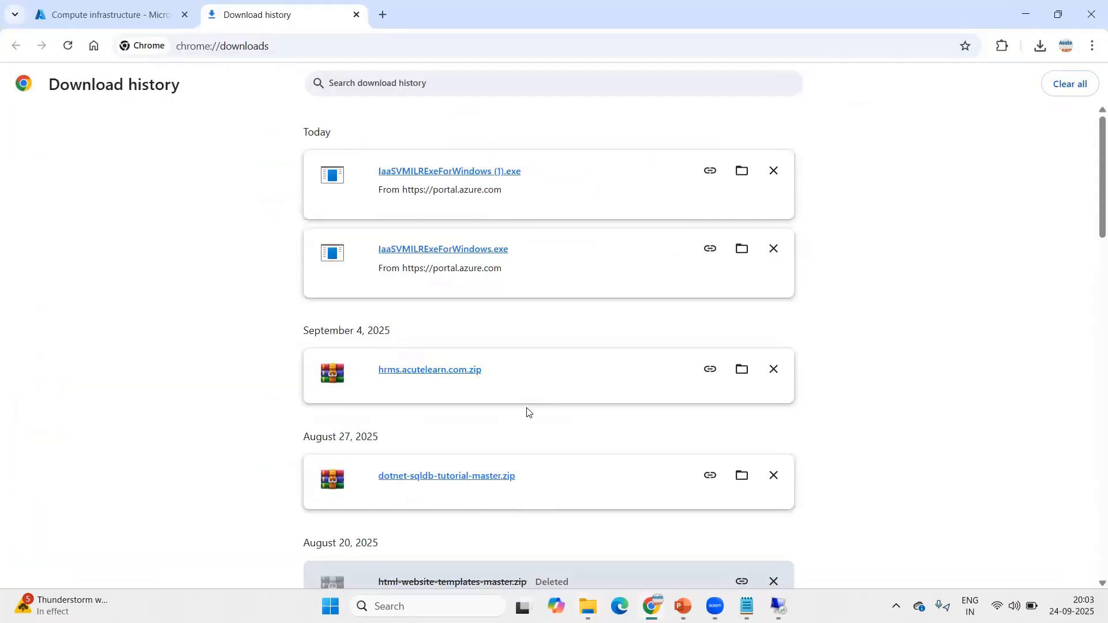
Switch back to the Remote Desktop session and paste the copied executable into the VM's Documents folder.
{"action": "left_click", "coordinate": [779, 606]}
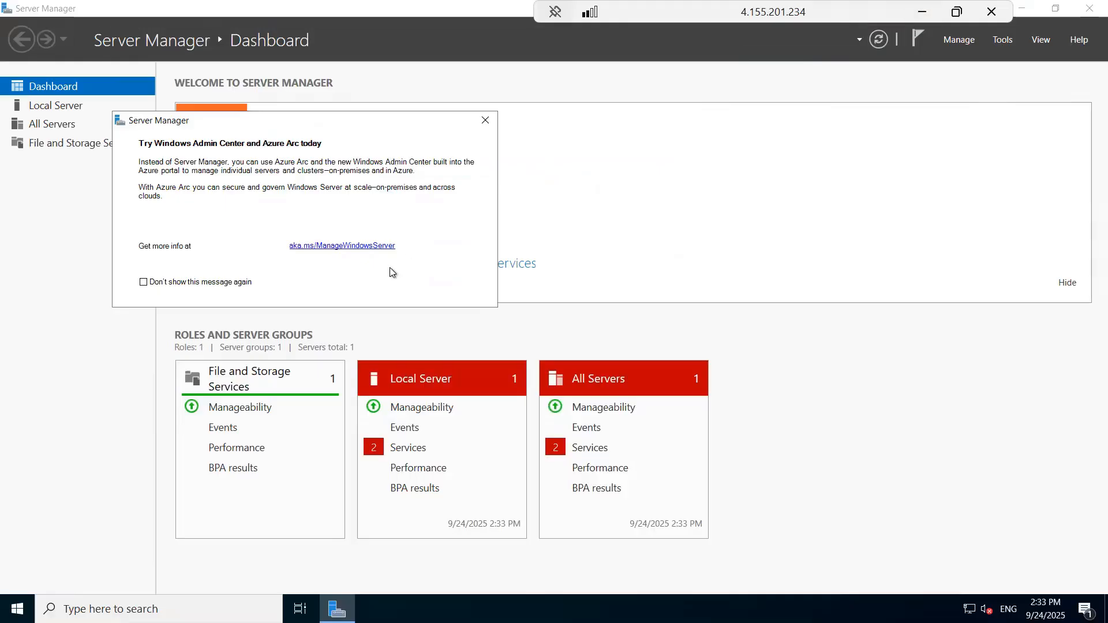
{"action": "key", "text": "super"}
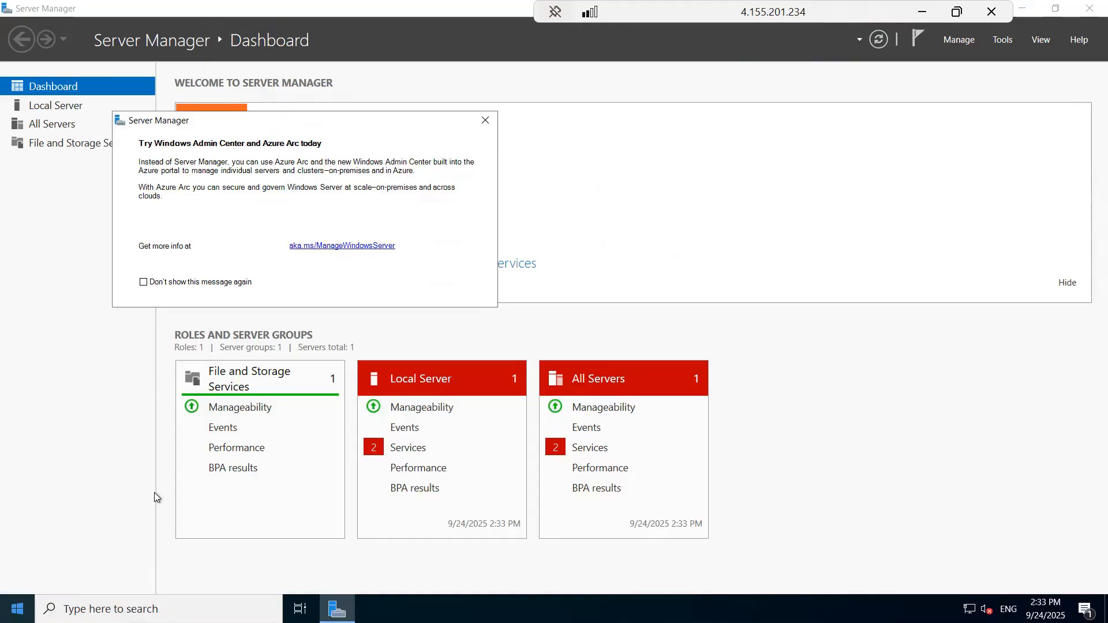
{"action": "left_click", "coordinate": [430, 345]}
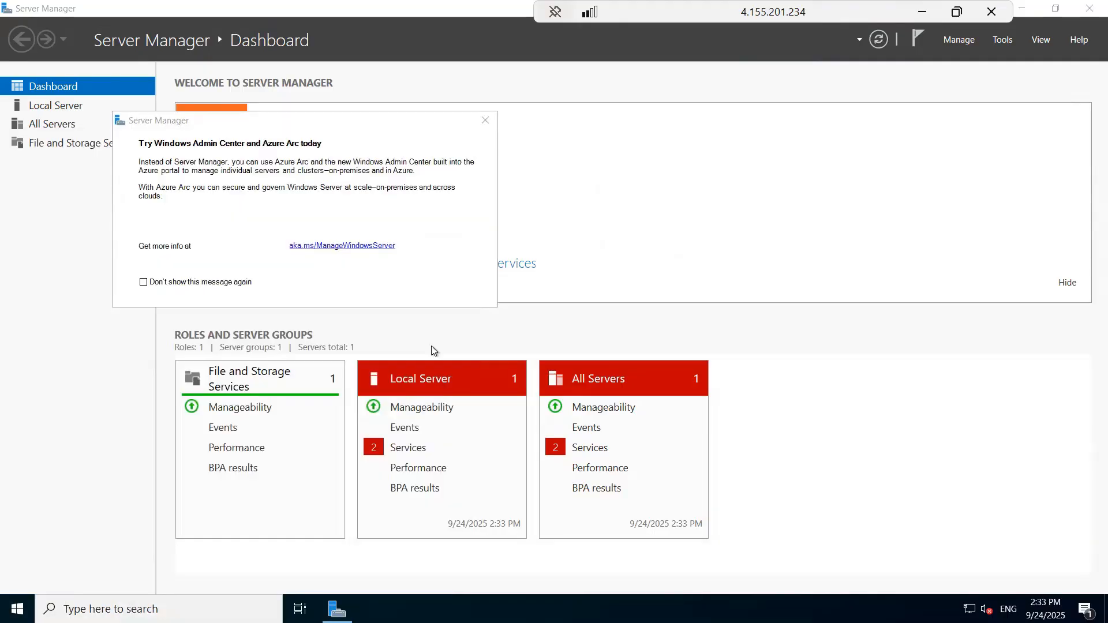
{"action": "left_click", "coordinate": [211, 268]}
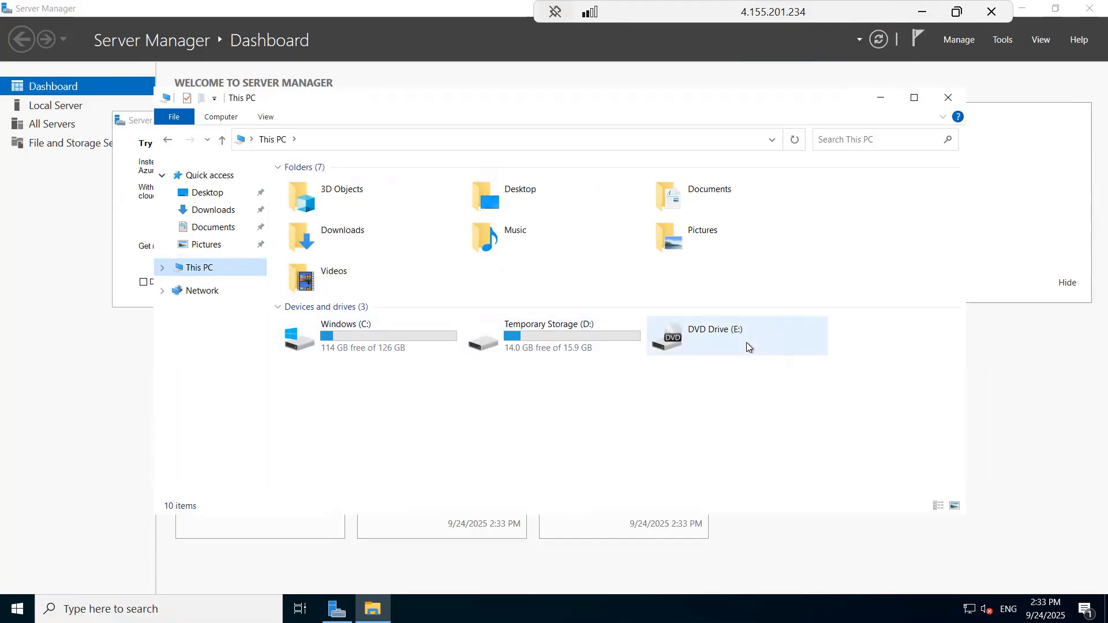
{"action": "left_click", "coordinate": [216, 211]}
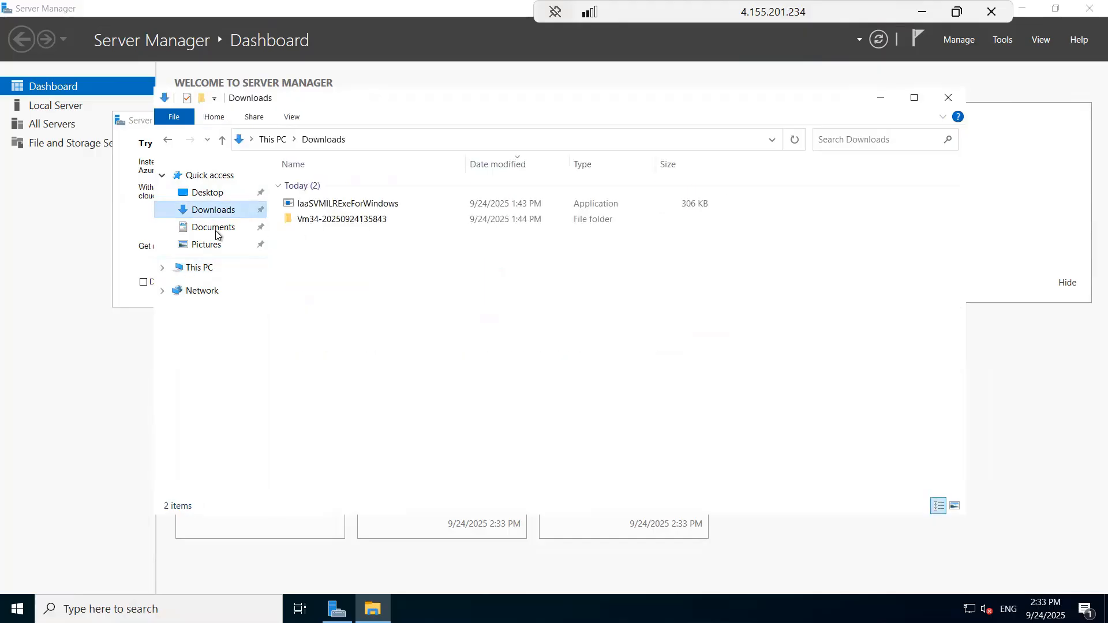
{"action": "left_click", "coordinate": [217, 228]}
{"action": "right_click", "coordinate": [626, 279]}
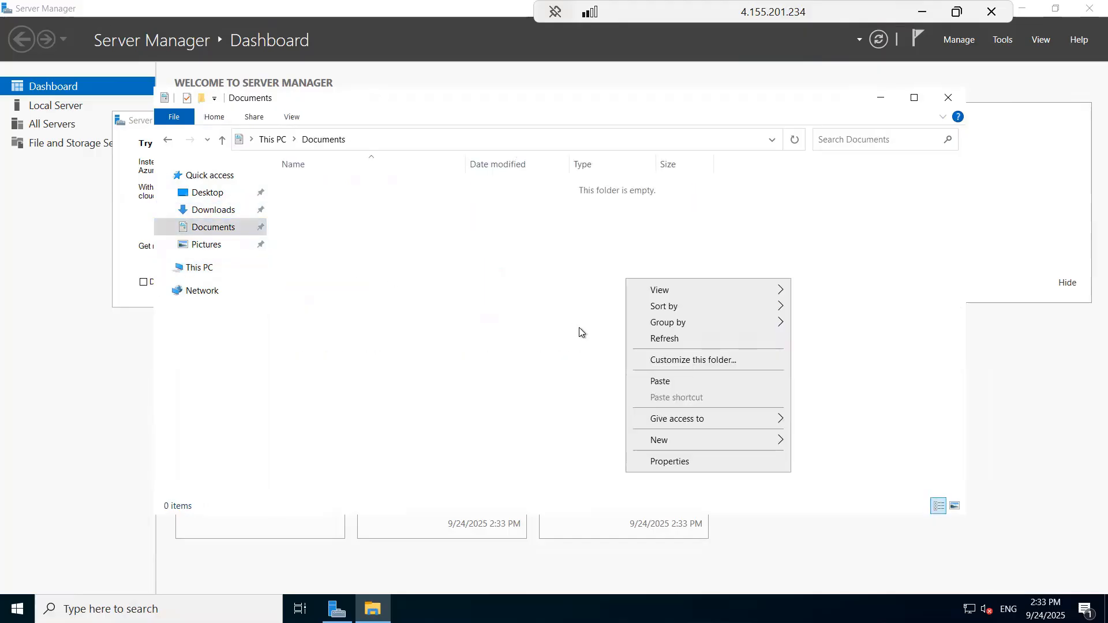
{"action": "left_click", "coordinate": [659, 380]}
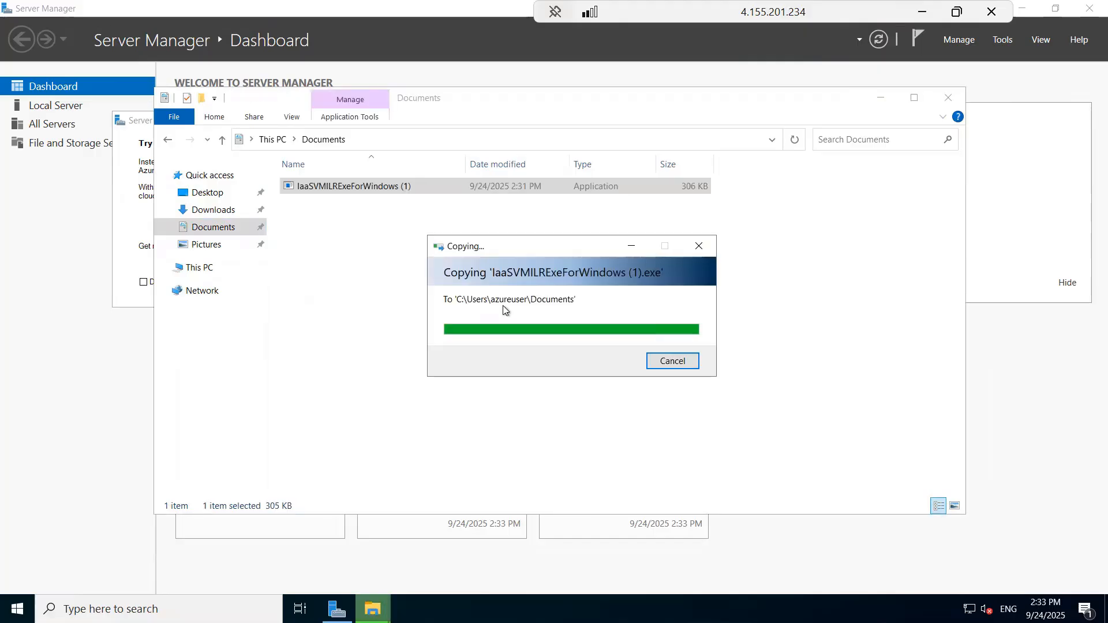
Run IaaSVMILRExeForWindows (1) from the VM's Documents folder, and copy the script password from the local Notepad document.
{"action": "double_click", "coordinate": [380, 188]}
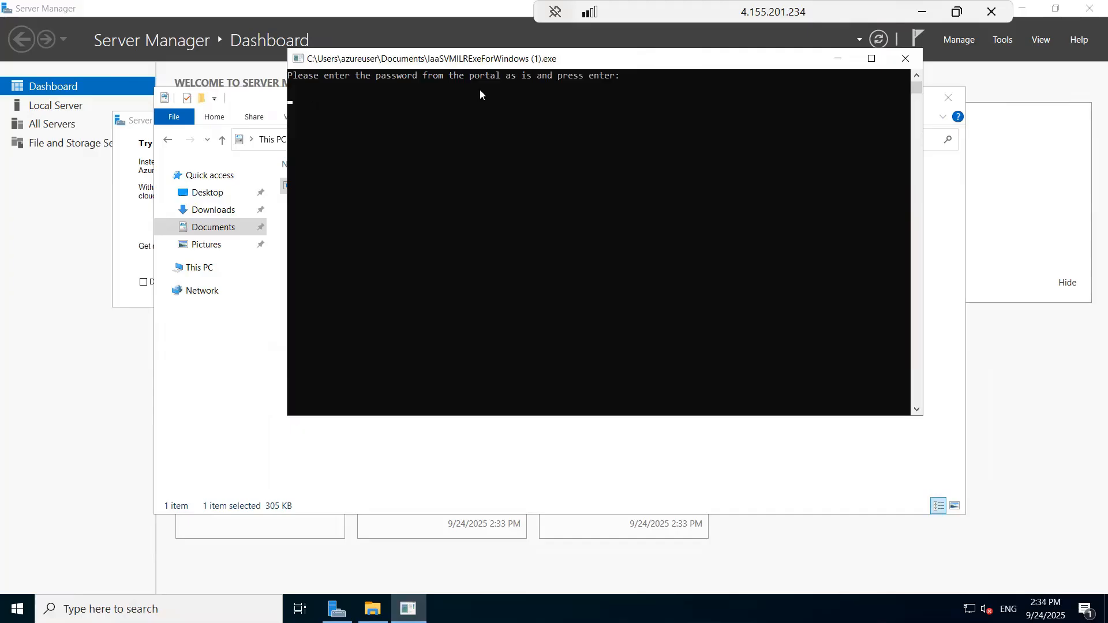
{"action": "left_click", "coordinate": [922, 11]}
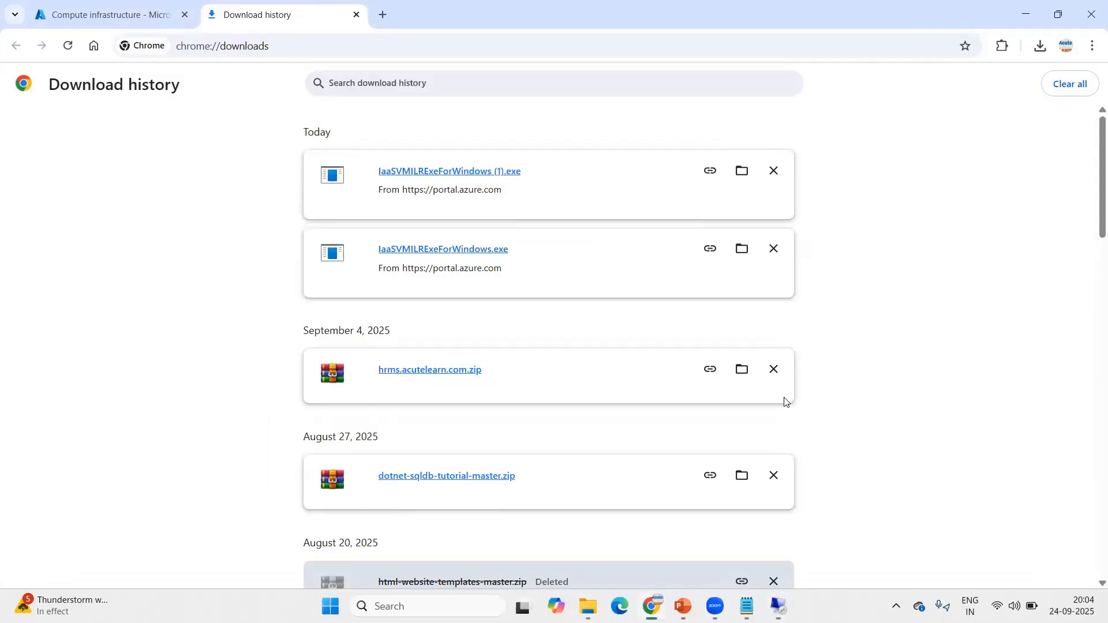
{"action": "left_click", "coordinate": [752, 604]}
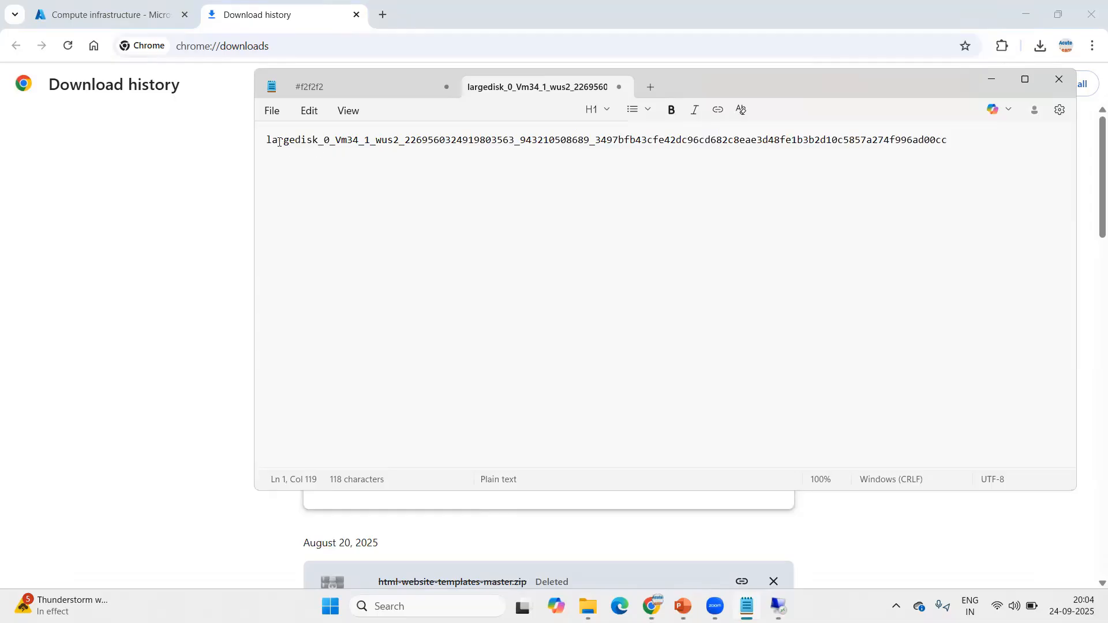
{"action": "left_click_drag", "start_coordinate": [962, 145], "coordinate": [119, 136]}
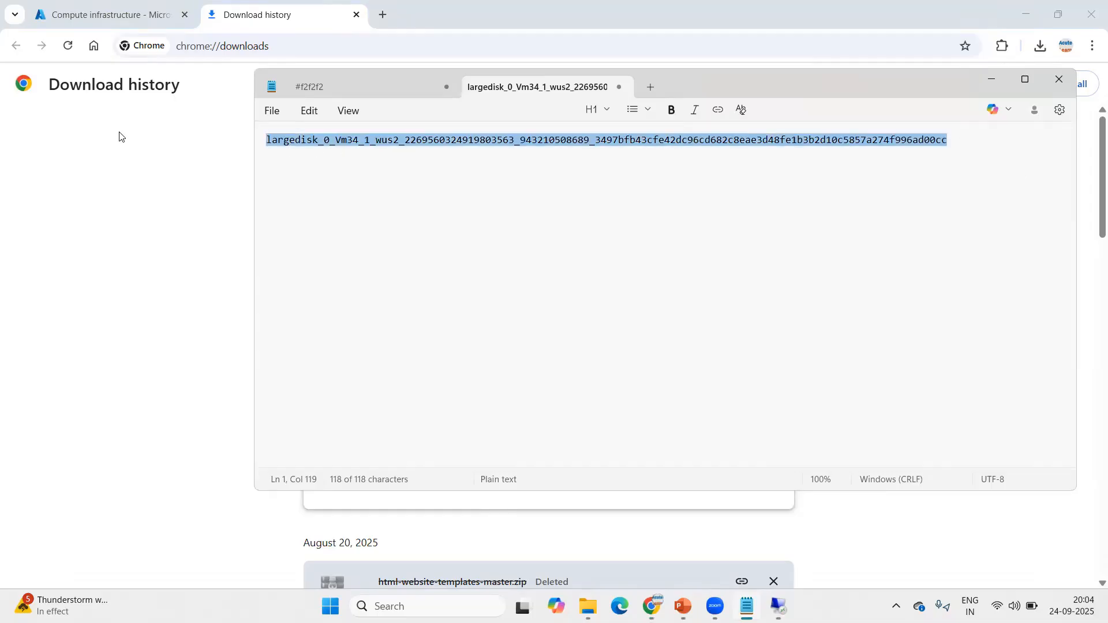
{"action": "right_click", "coordinate": [396, 148]}
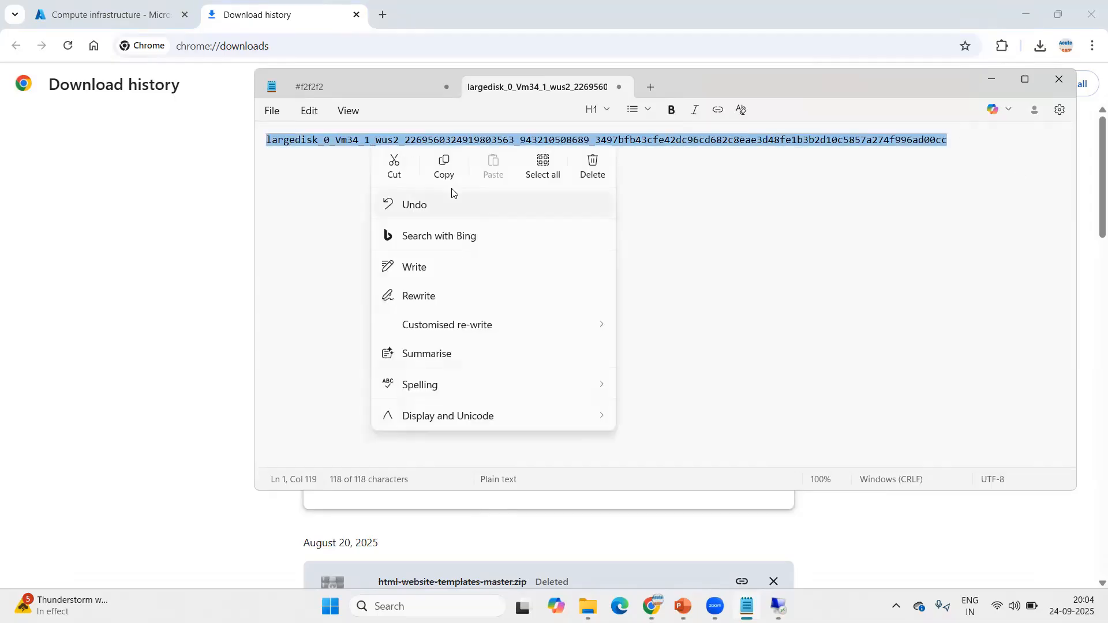
{"action": "left_click", "coordinate": [454, 174]}
Return to the remote session, submit the script password in the console, and answer Y to unmount the previous recovery point's volumes.
{"action": "left_click", "coordinate": [779, 606]}
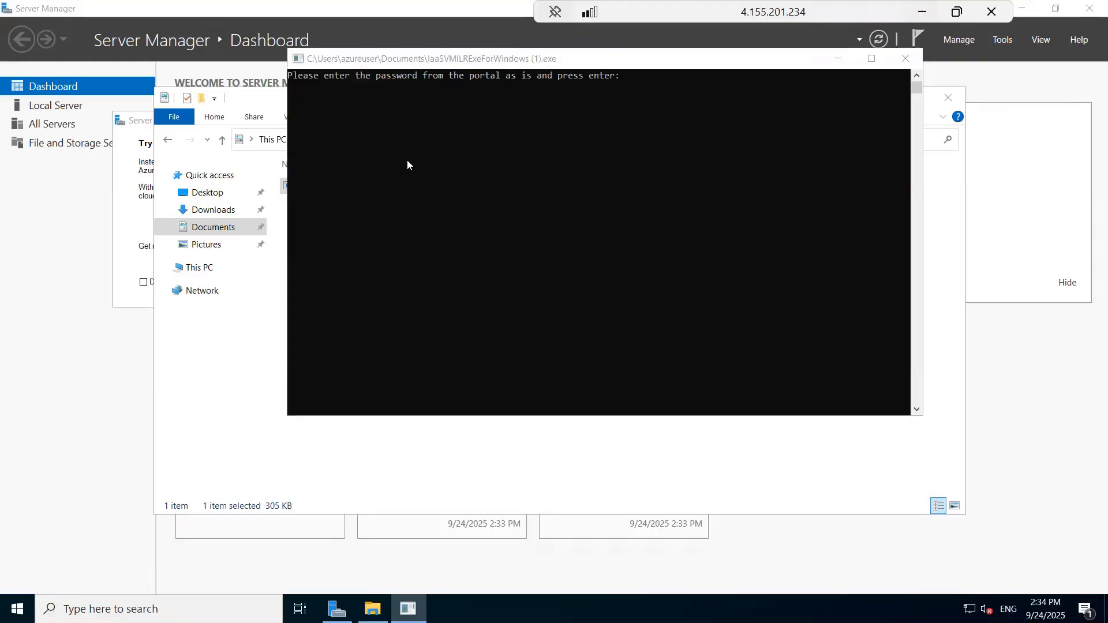
{"action": "right_click", "coordinate": [424, 111]}
{"action": "key", "text": "Return"}
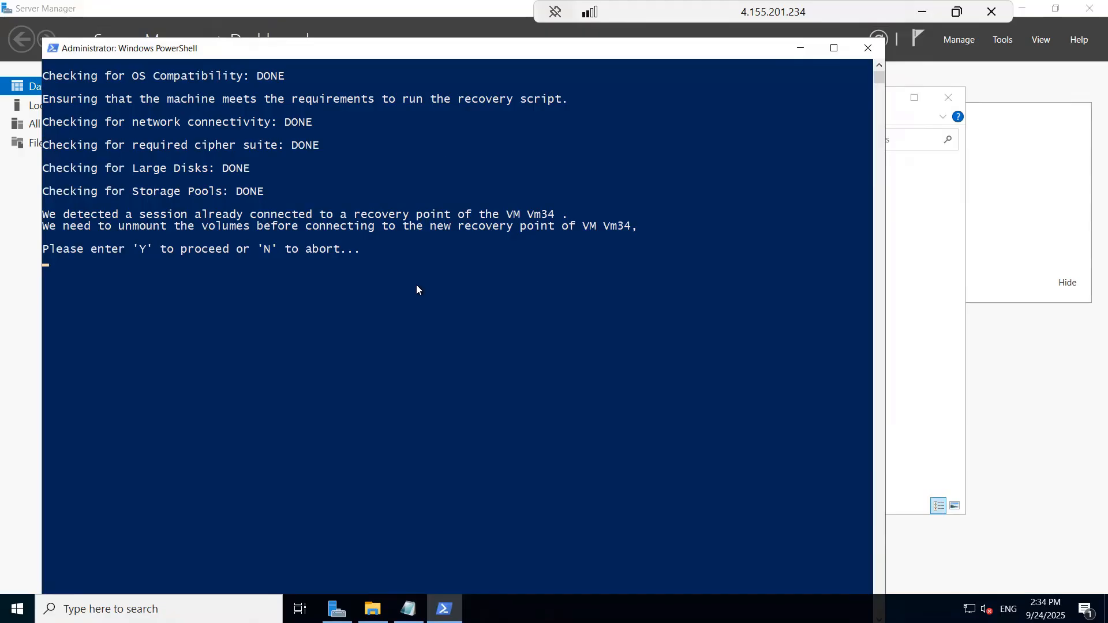
{"action": "key", "text": "y"}
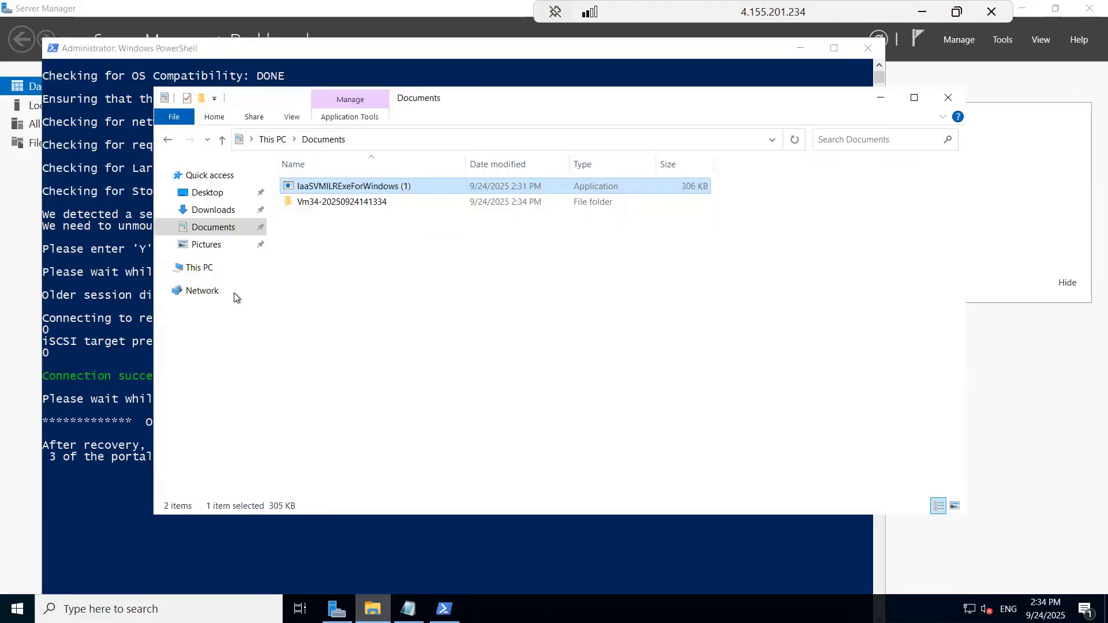
Refresh This PC on the VM to check for the mounted recovery volumes.
{"action": "left_click", "coordinate": [195, 270]}
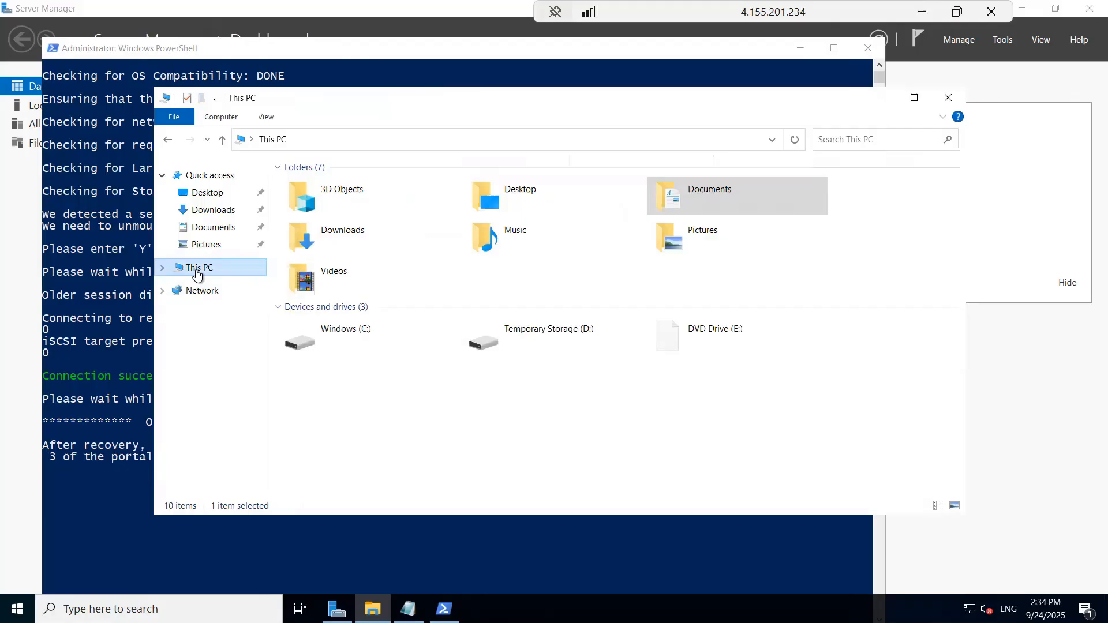
{"action": "right_click", "coordinate": [432, 390]}
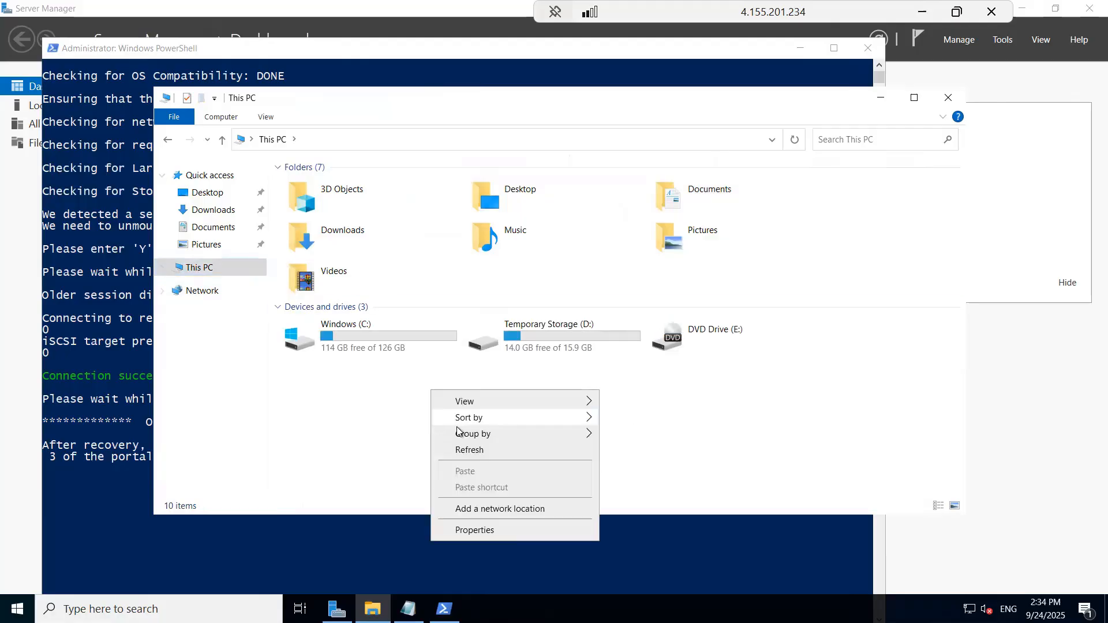
{"action": "left_click", "coordinate": [482, 450]}
{"action": "left_click", "coordinate": [207, 270]}
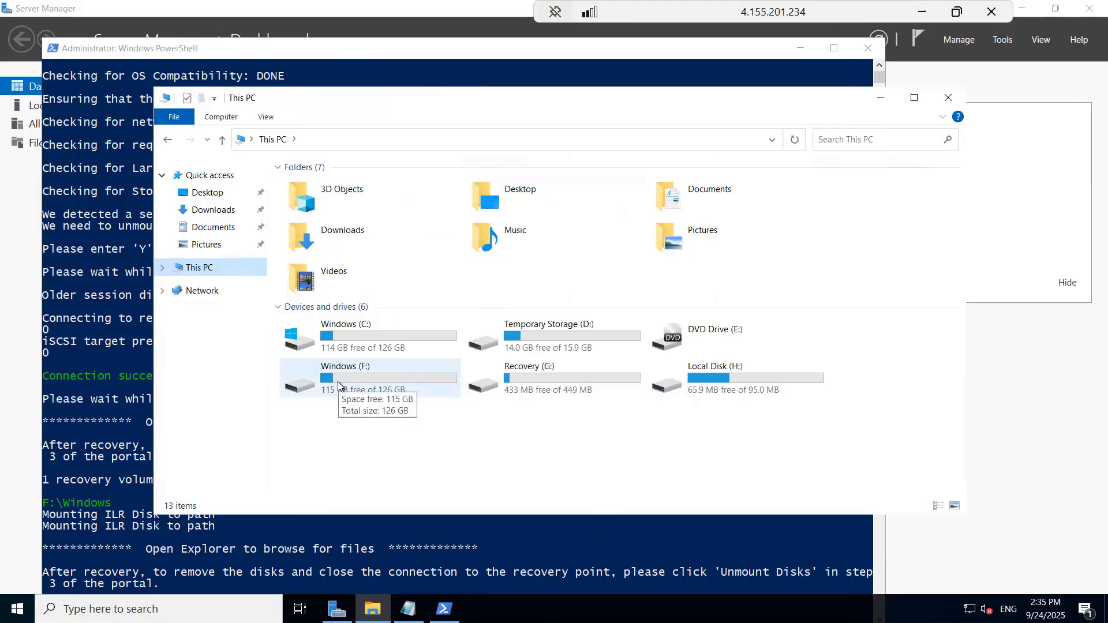
Browse the mounted recovery drive Windows (F:) and open its Personal folder.
{"action": "double_click", "coordinate": [372, 375]}
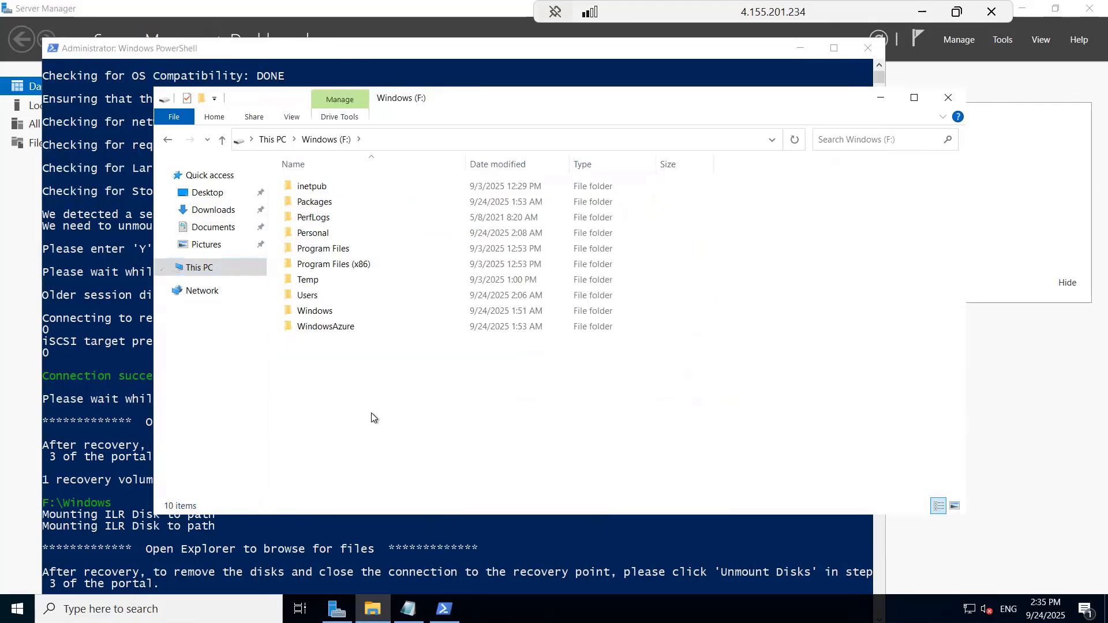
{"action": "left_click", "coordinate": [272, 141]}
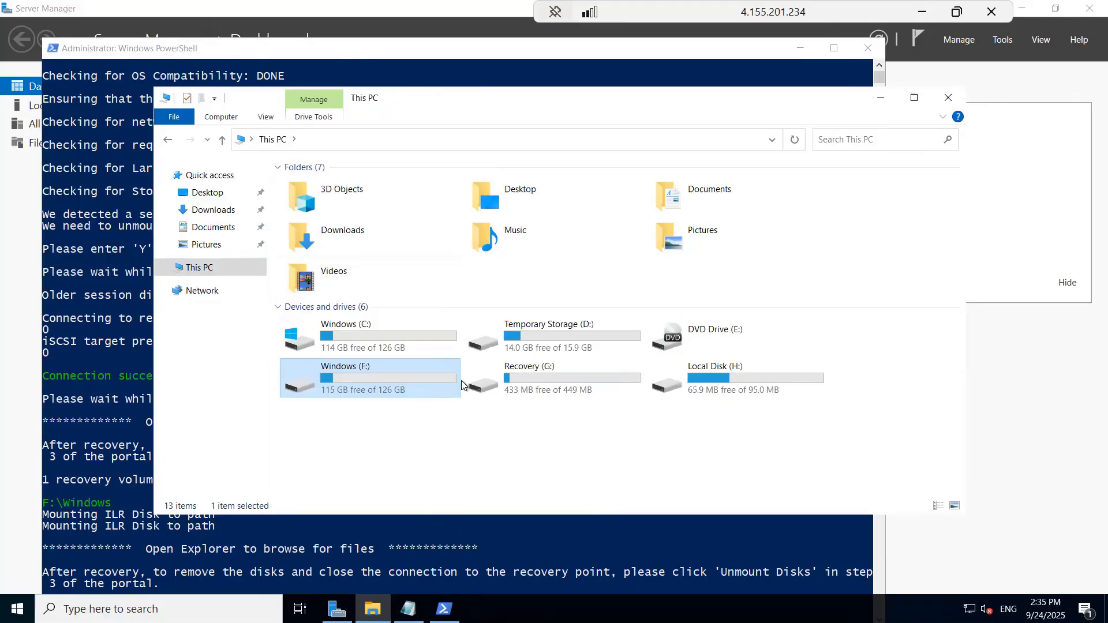
{"action": "double_click", "coordinate": [392, 378]}
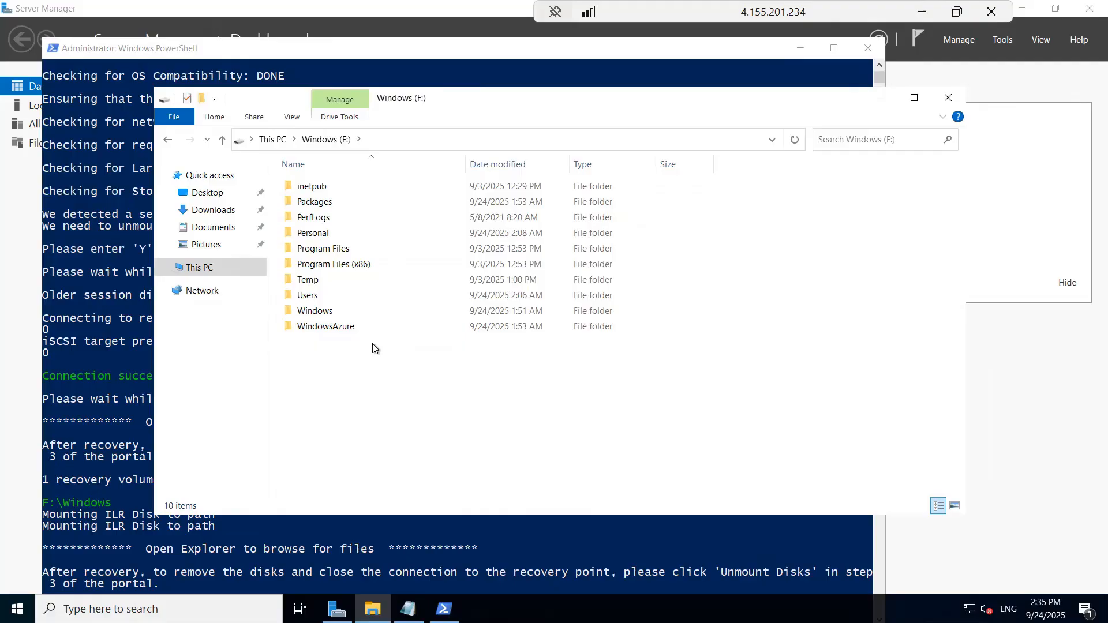
{"action": "double_click", "coordinate": [318, 234]}
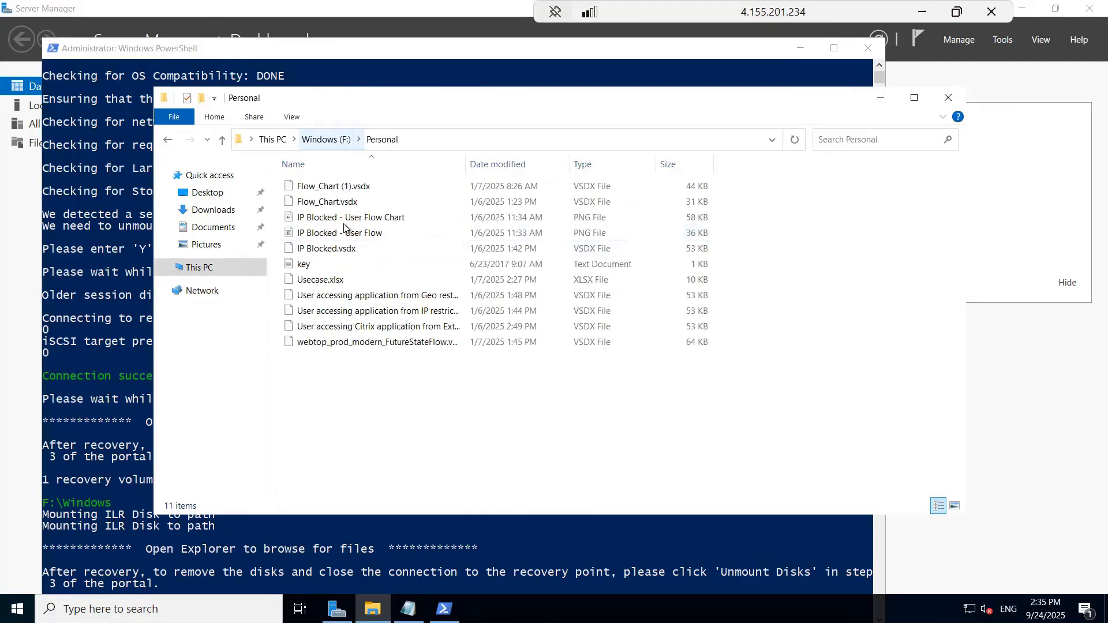
Copy the Personal folder from the mounted recovery drive Windows (F:) into the VM's Documents folder.
{"action": "left_click", "coordinate": [338, 140]}
{"action": "right_click", "coordinate": [338, 233]}
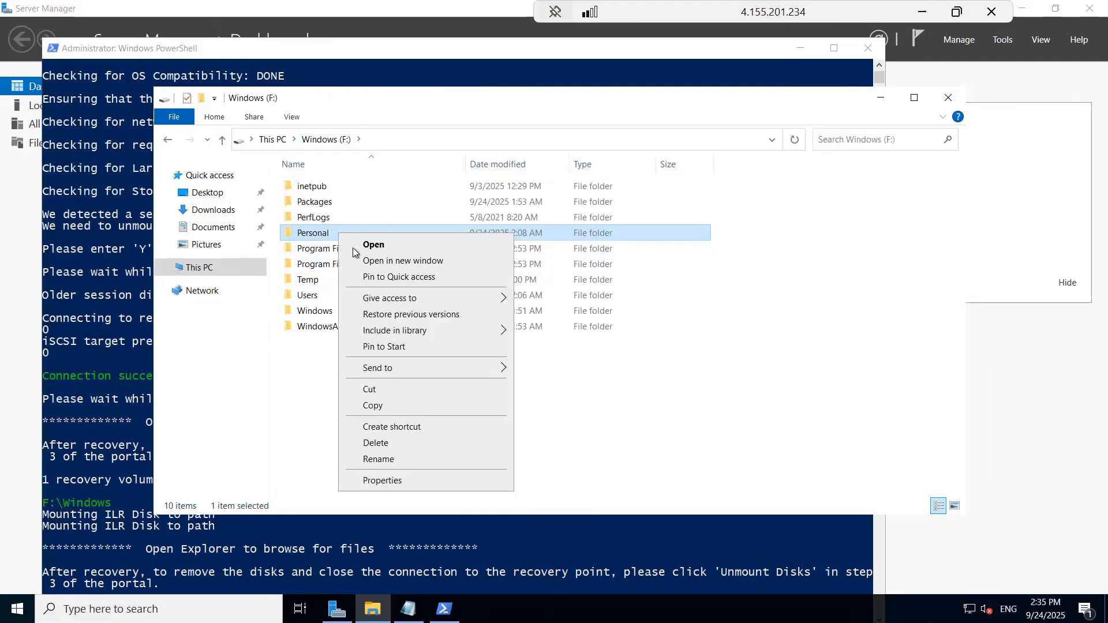
{"action": "left_click", "coordinate": [373, 405]}
{"action": "left_click", "coordinate": [219, 227]}
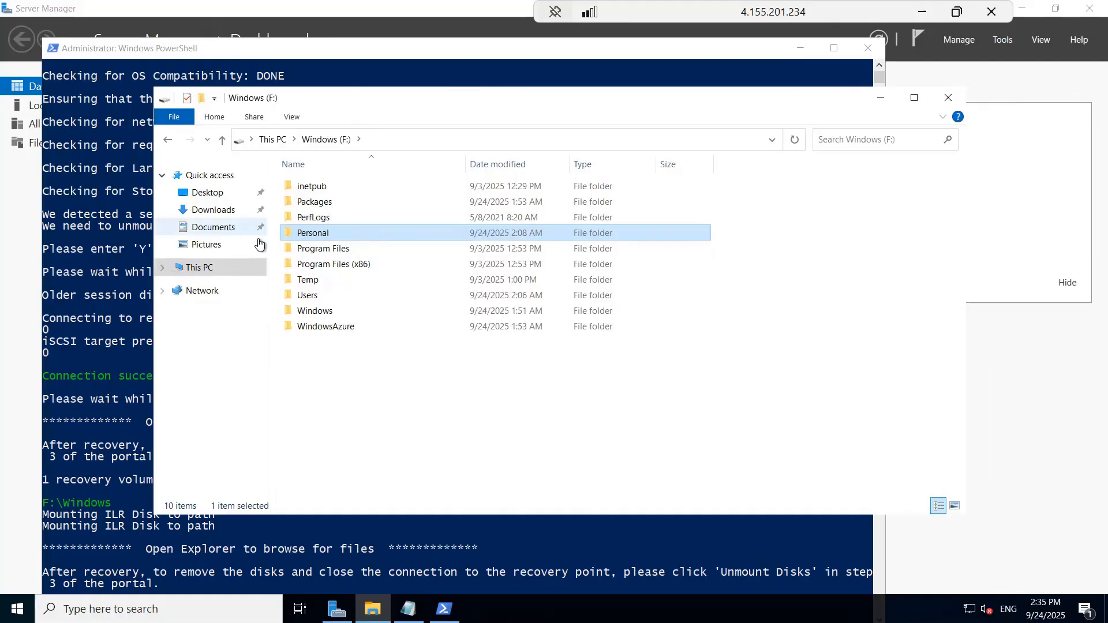
{"action": "right_click", "coordinate": [487, 343]}
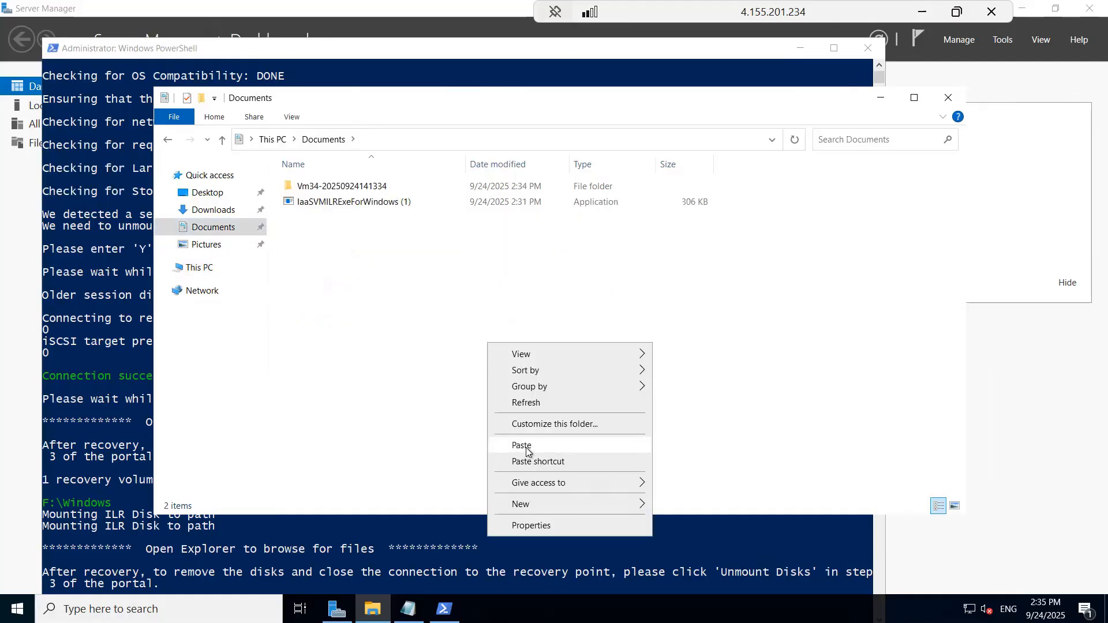
{"action": "left_click", "coordinate": [524, 450]}
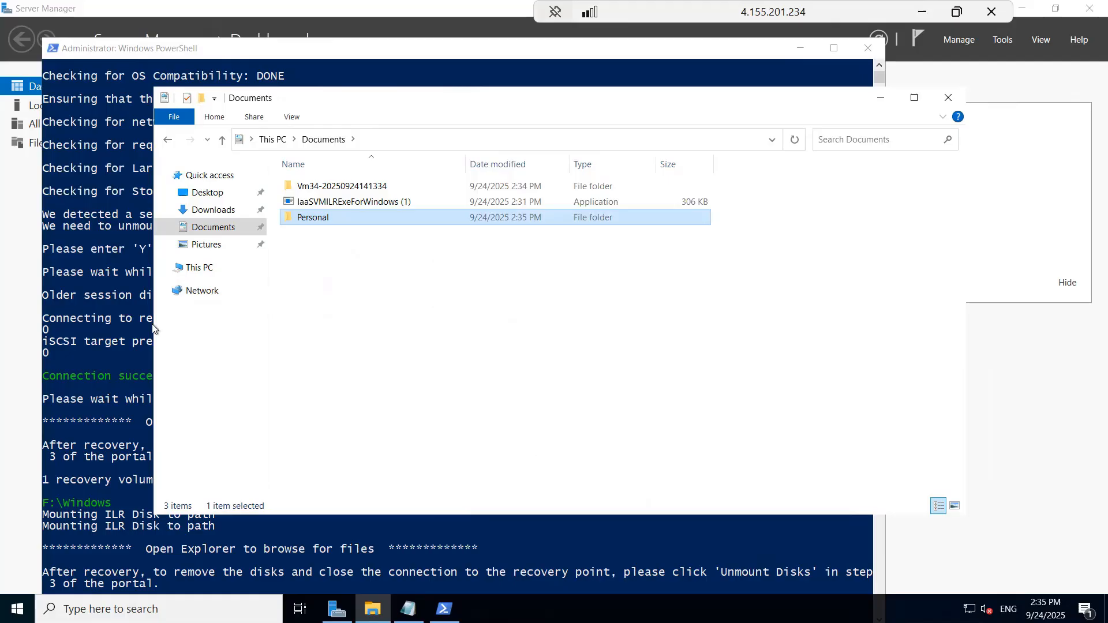
View the drives in This PC, look into Windows (F:), and return to the drive overview.
{"action": "left_click", "coordinate": [195, 269]}
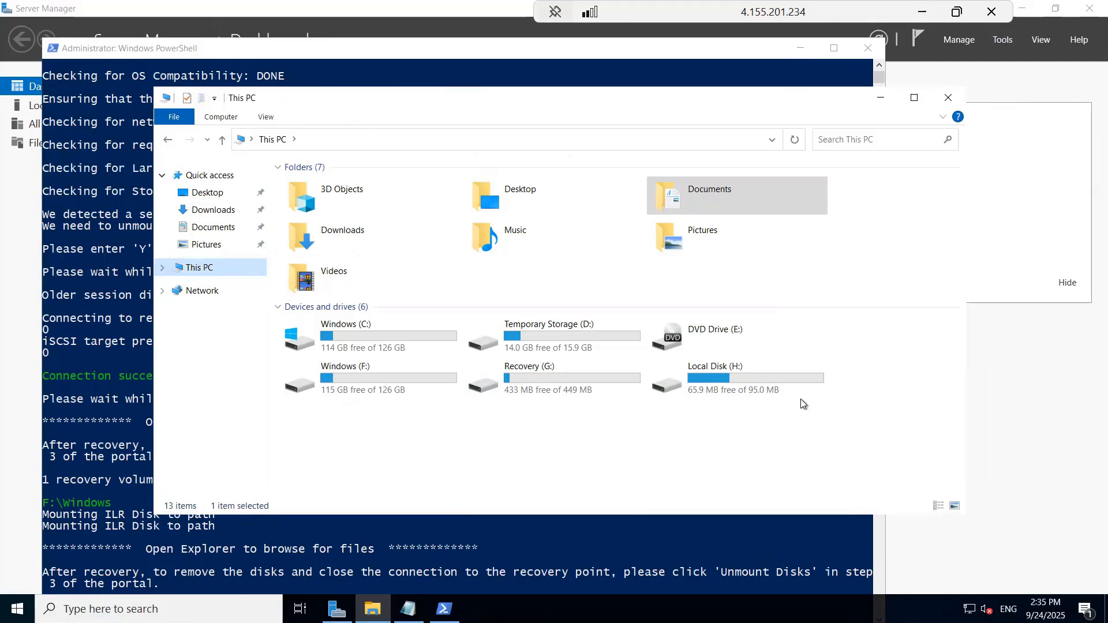
{"action": "double_click", "coordinate": [376, 368]}
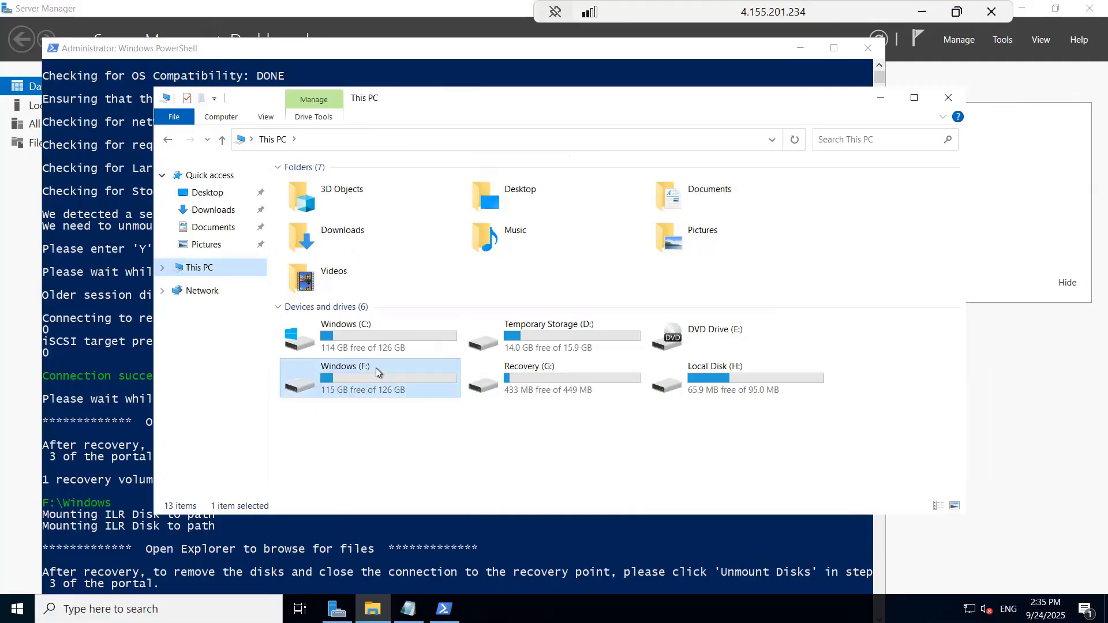
{"action": "left_click", "coordinate": [168, 138]}
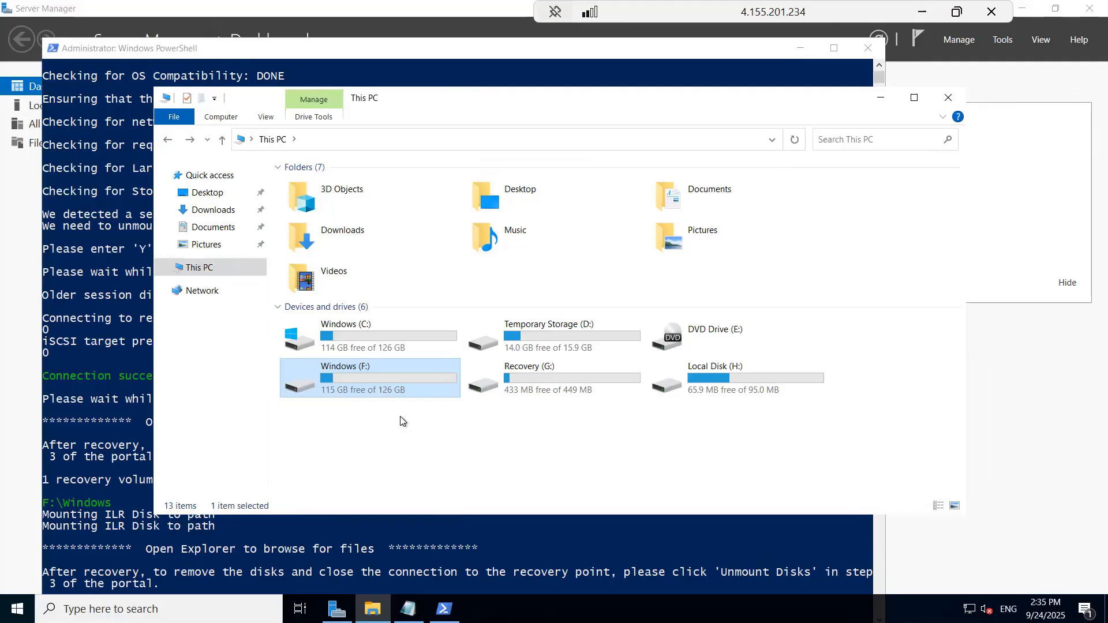
Switch to the Azure portal in the local browser and open the Backup page of virtual machine Vm34.
{"action": "left_click", "coordinate": [922, 11]}
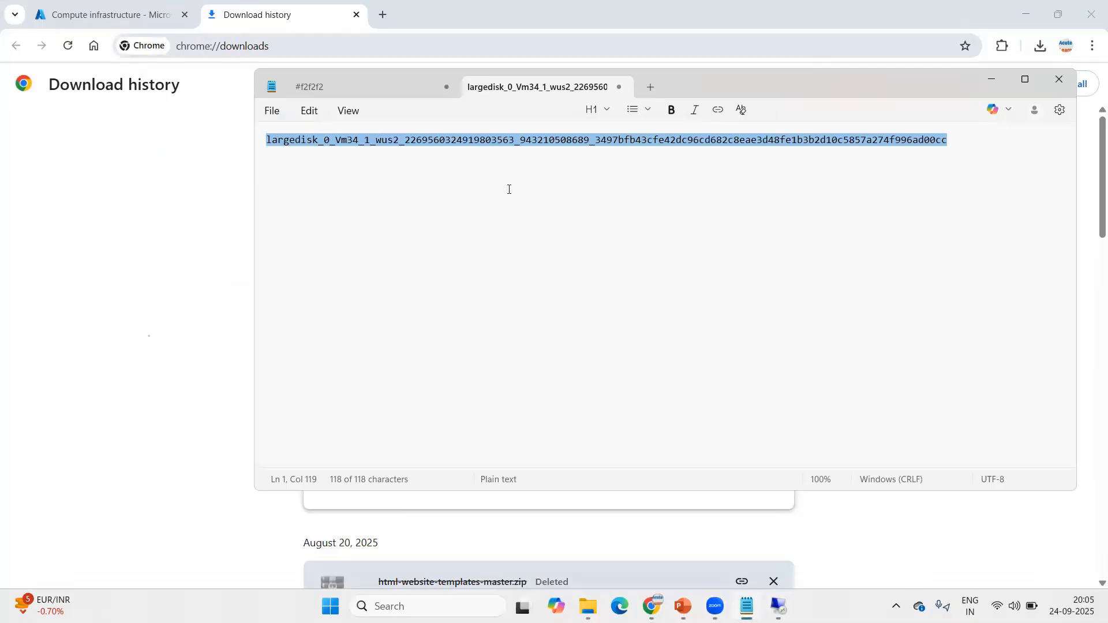
{"action": "left_click", "coordinate": [122, 14]}
{"action": "left_click", "coordinate": [435, 342]}
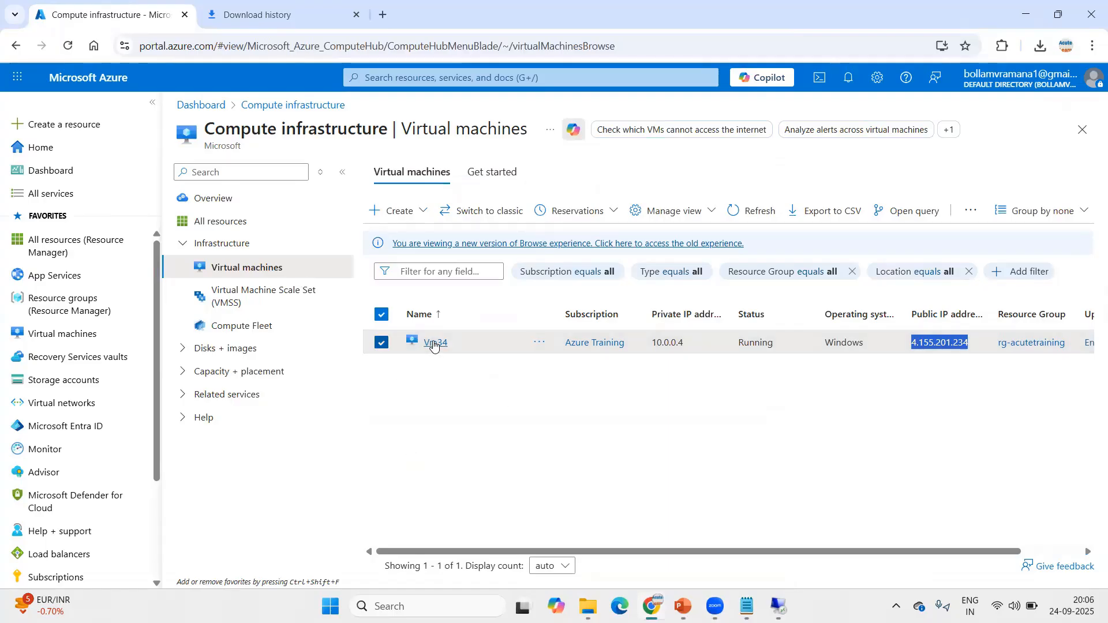
{"action": "left_click", "coordinate": [532, 130]}
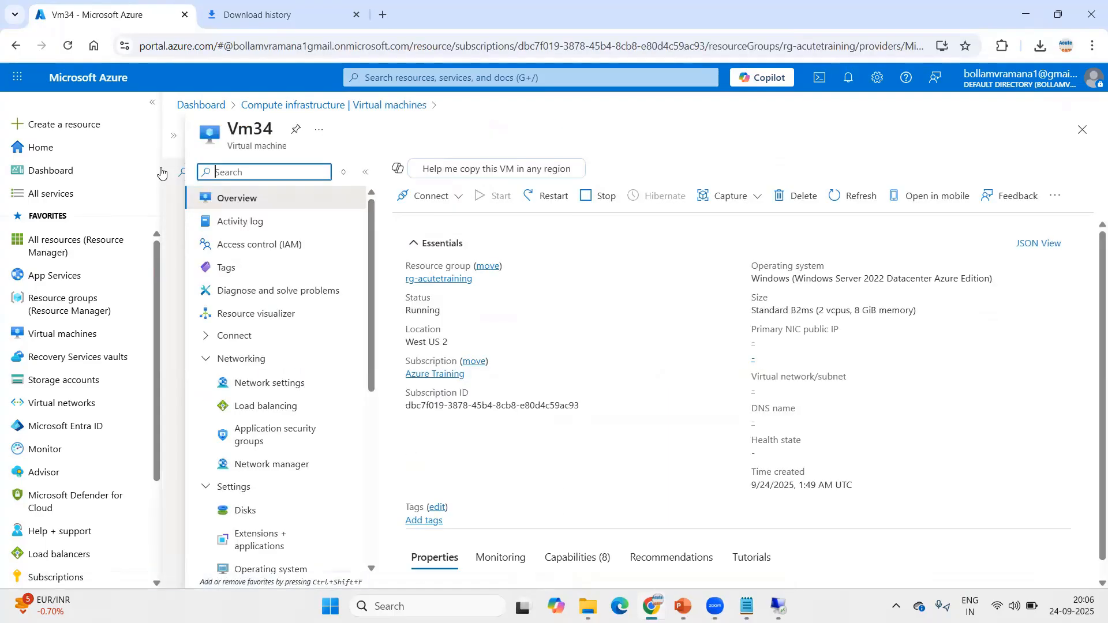
{"action": "scroll", "coordinate": [110, 407], "scroll_direction": "down", "scroll_amount": 5}
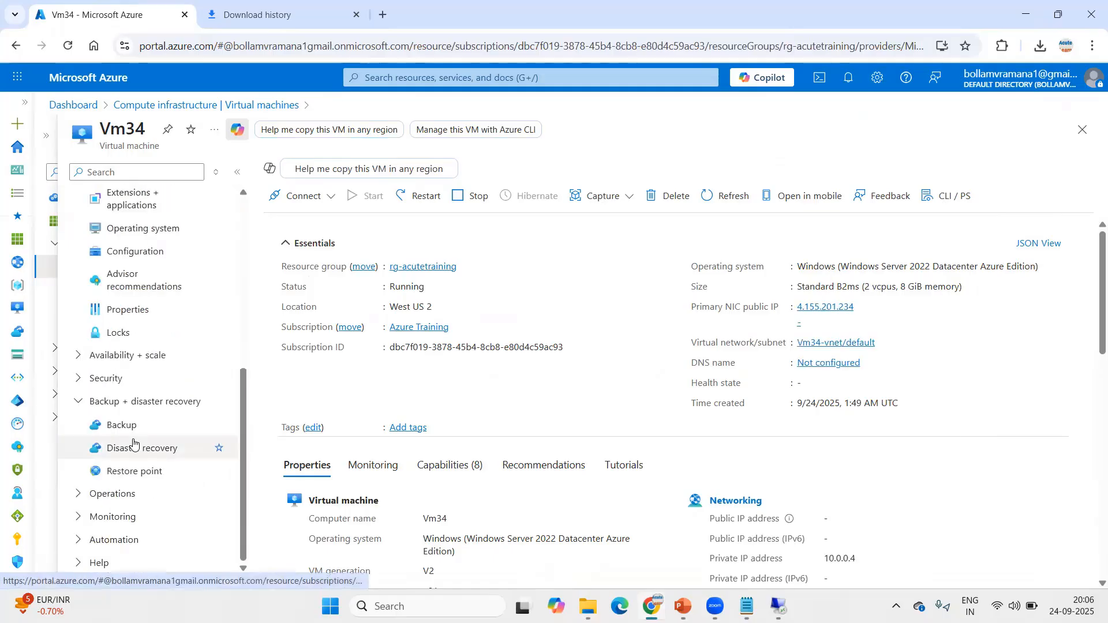
{"action": "left_click", "coordinate": [129, 425]}
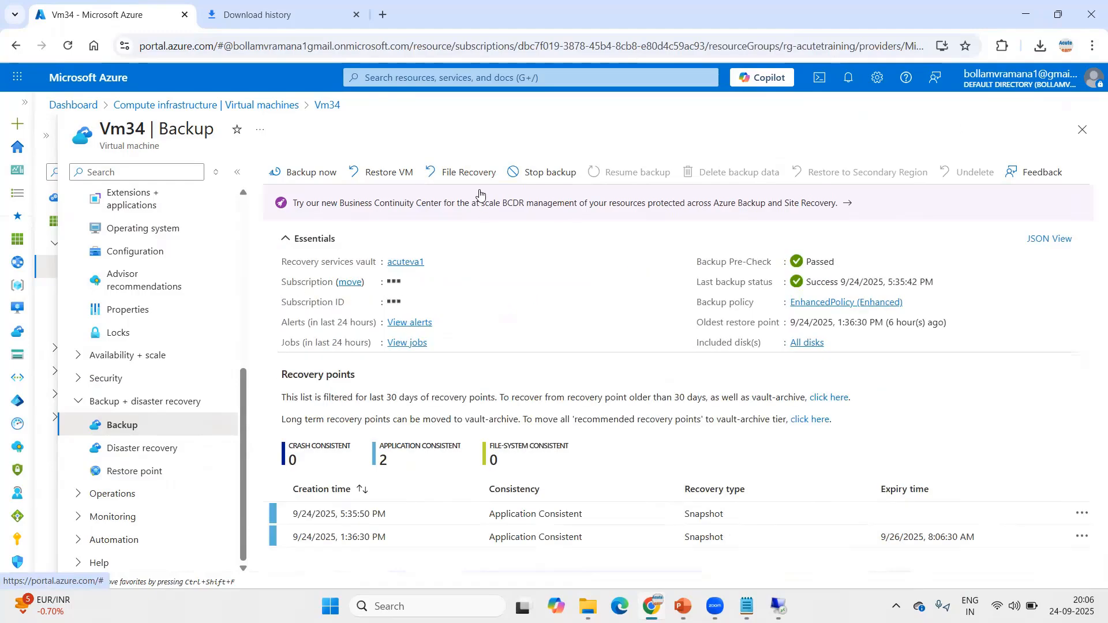
In File Recovery for Vm34, select the 9/24/2025, 1:36:30 PM restore point and unmount its disks.
{"action": "left_click", "coordinate": [467, 174]}
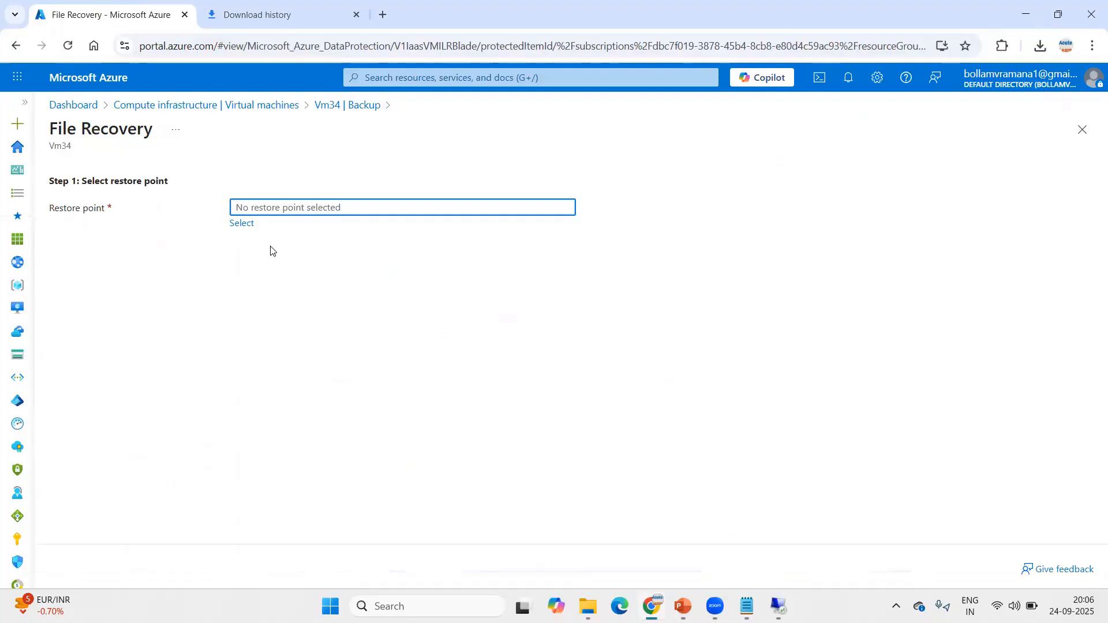
{"action": "left_click", "coordinate": [241, 223]}
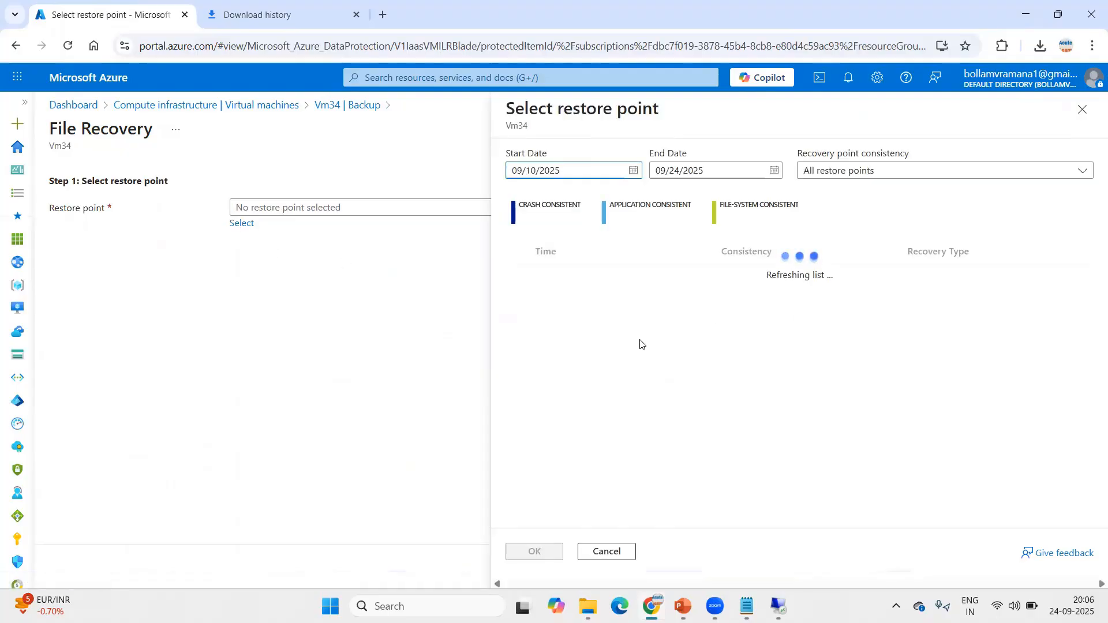
{"action": "left_click", "coordinate": [606, 300]}
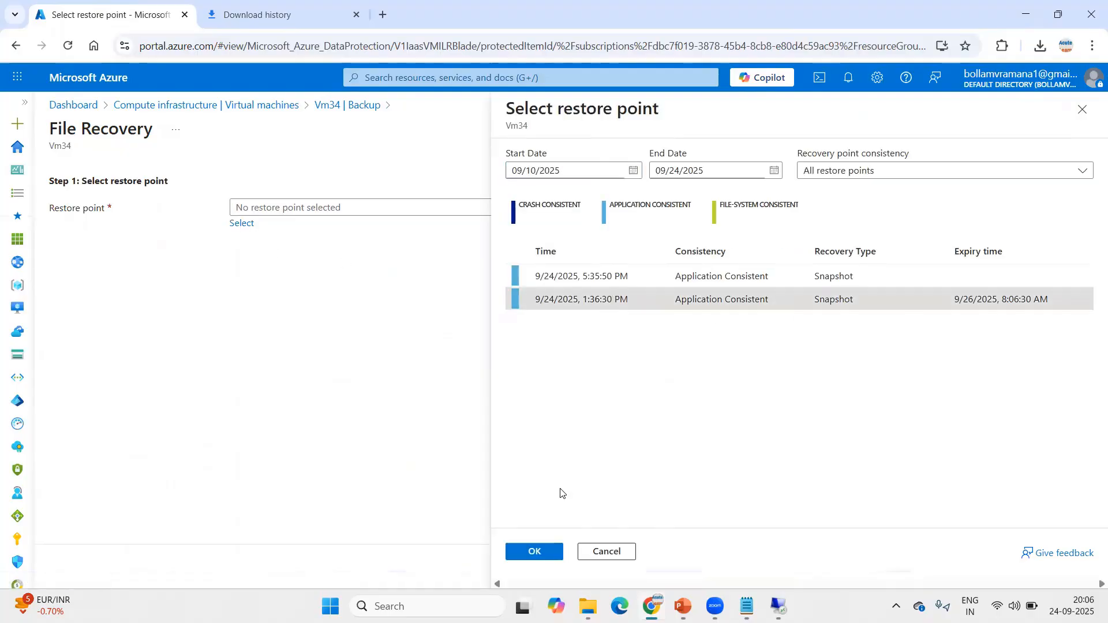
{"action": "left_click", "coordinate": [548, 555]}
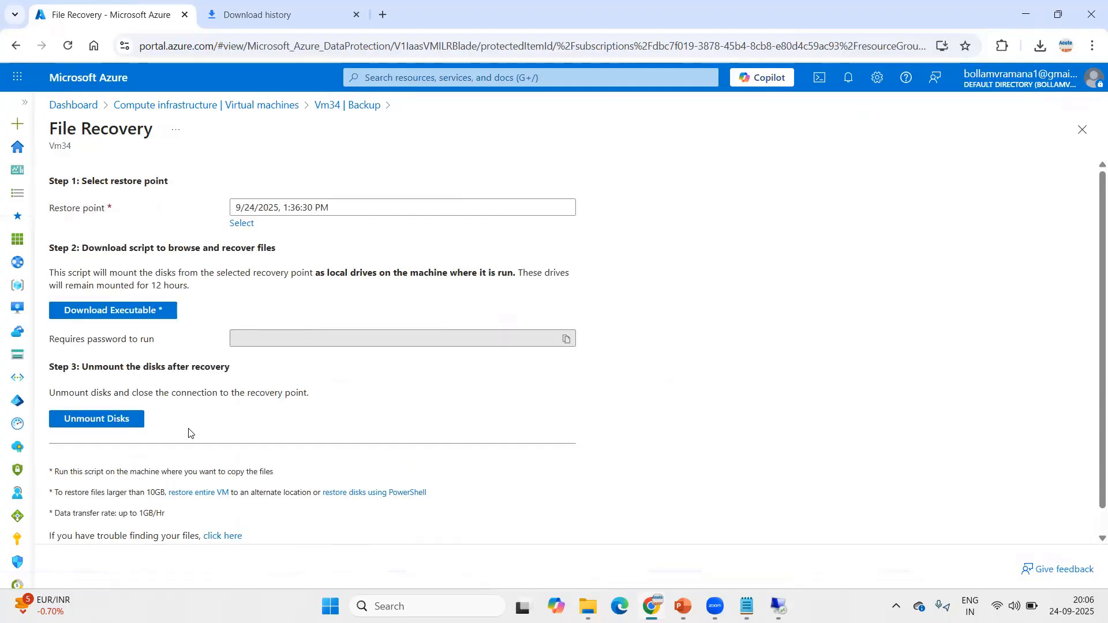
{"action": "left_click", "coordinate": [103, 423]}
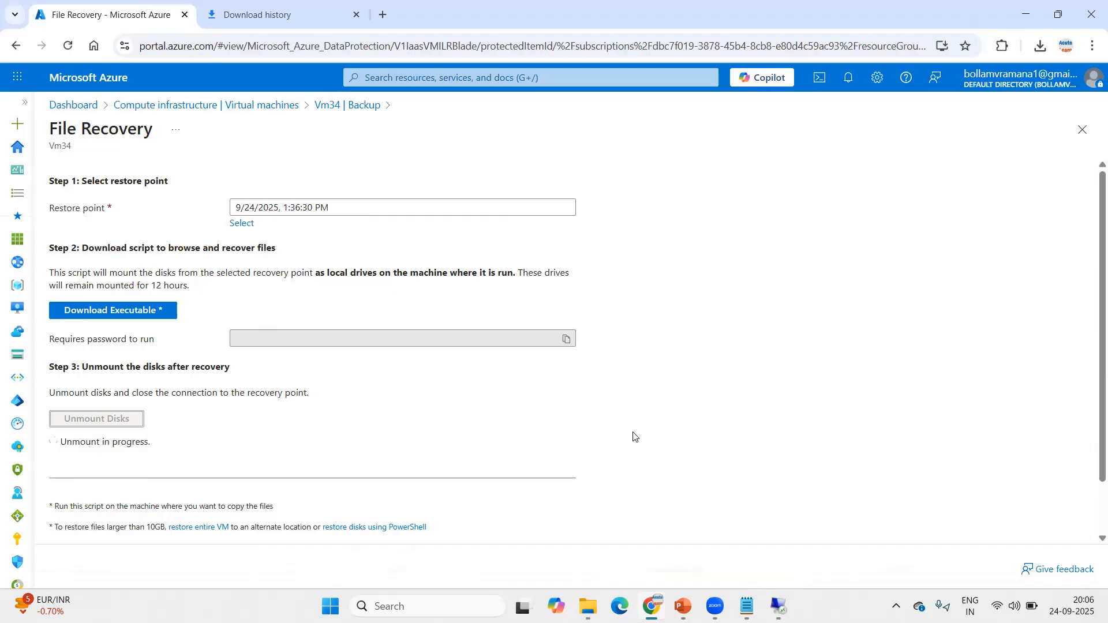
Return to the remote session and refresh This PC to check whether the recovery drives are still mounted.
{"action": "mouse_move", "coordinate": [779, 606]}
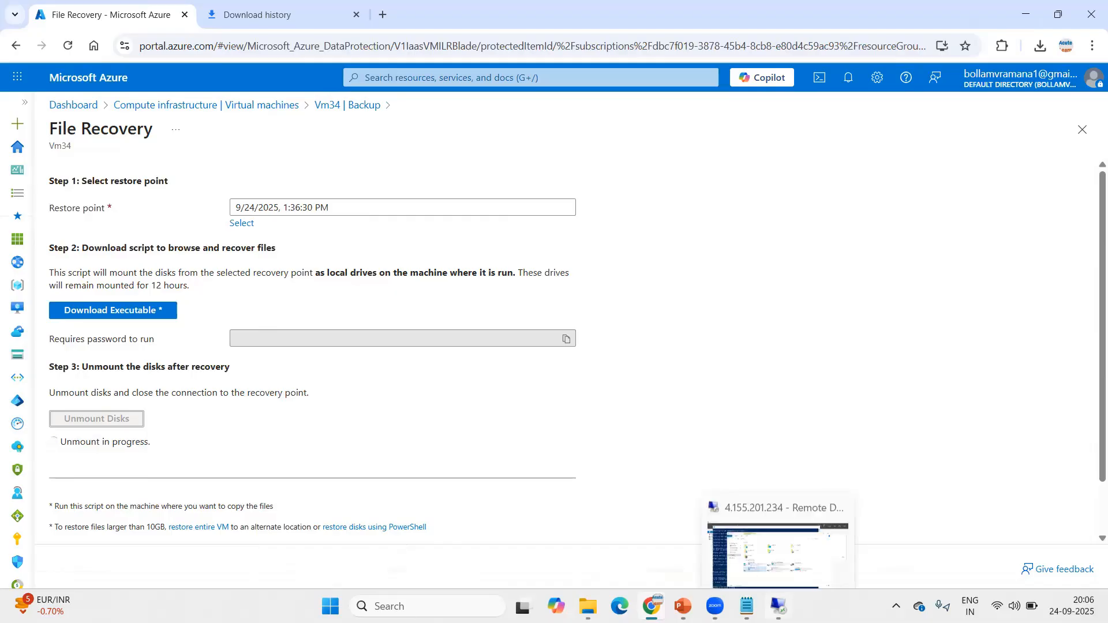
{"action": "left_click", "coordinate": [790, 520]}
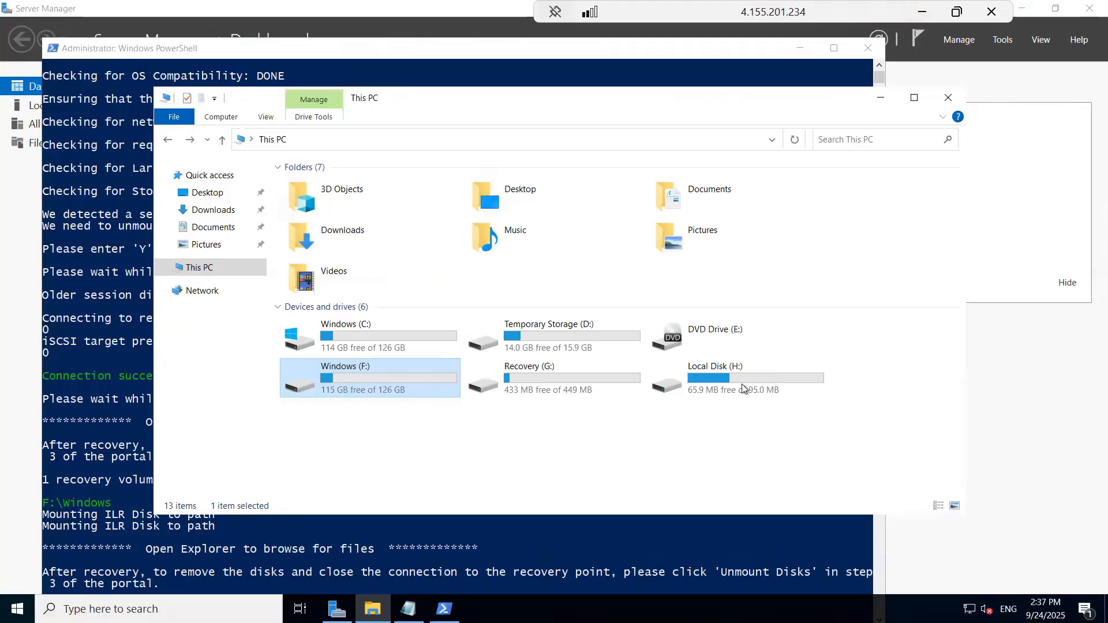
{"action": "left_click", "coordinate": [203, 269]}
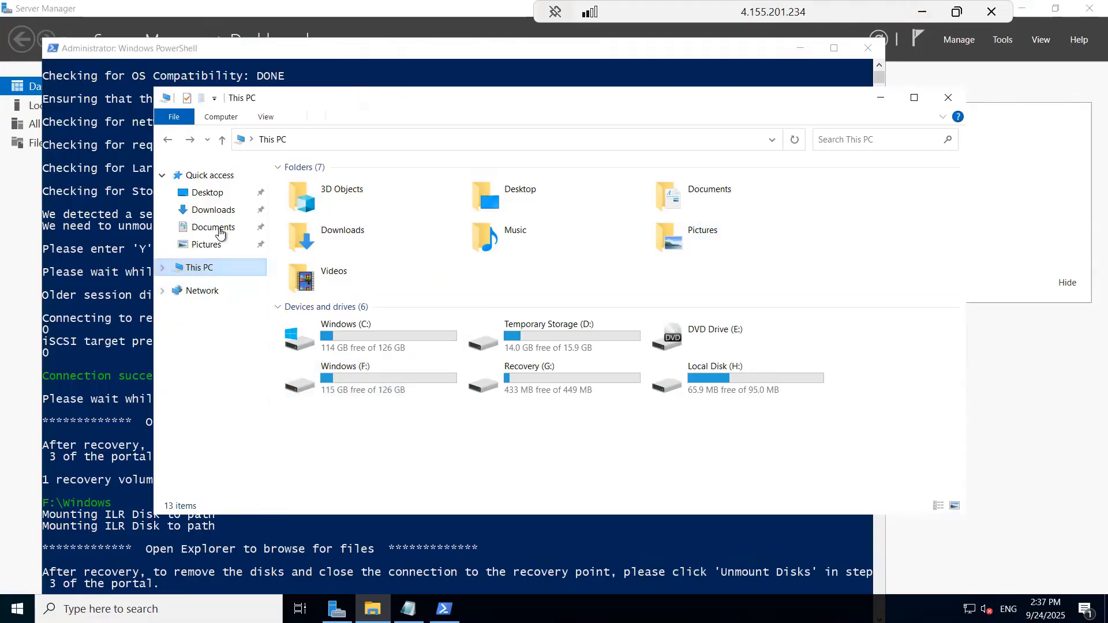
{"action": "left_click", "coordinate": [218, 234]}
{"action": "key", "text": "alt+Left"}
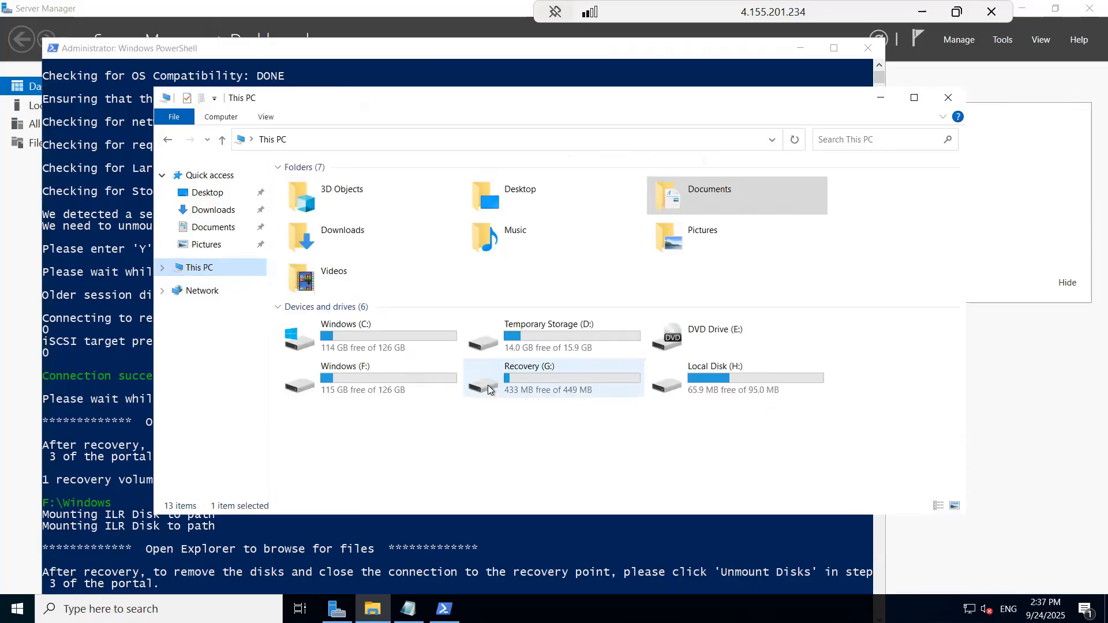
{"action": "right_click", "coordinate": [417, 459]}
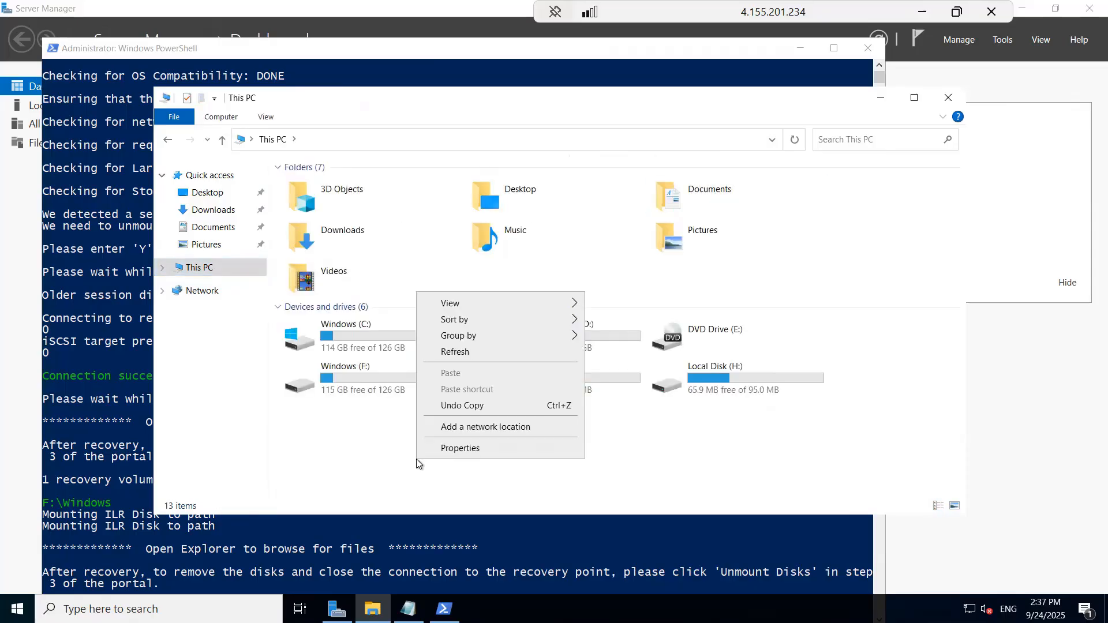
{"action": "left_click", "coordinate": [456, 351]}
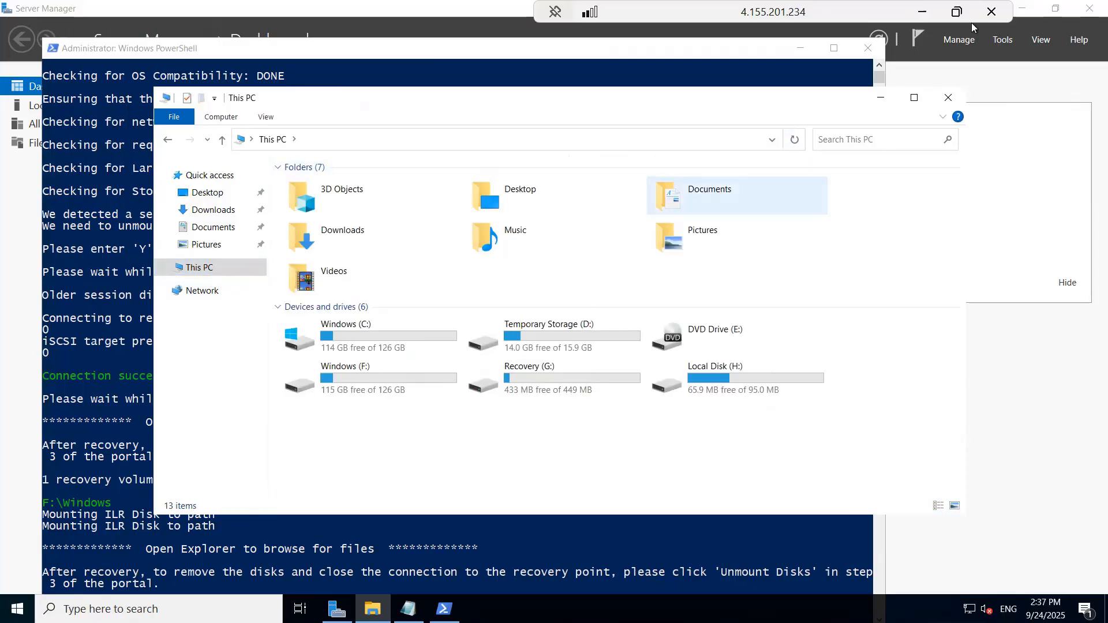
Switch back to the Azure portal and check its notifications for the disk unmount.
{"action": "left_click", "coordinate": [924, 13]}
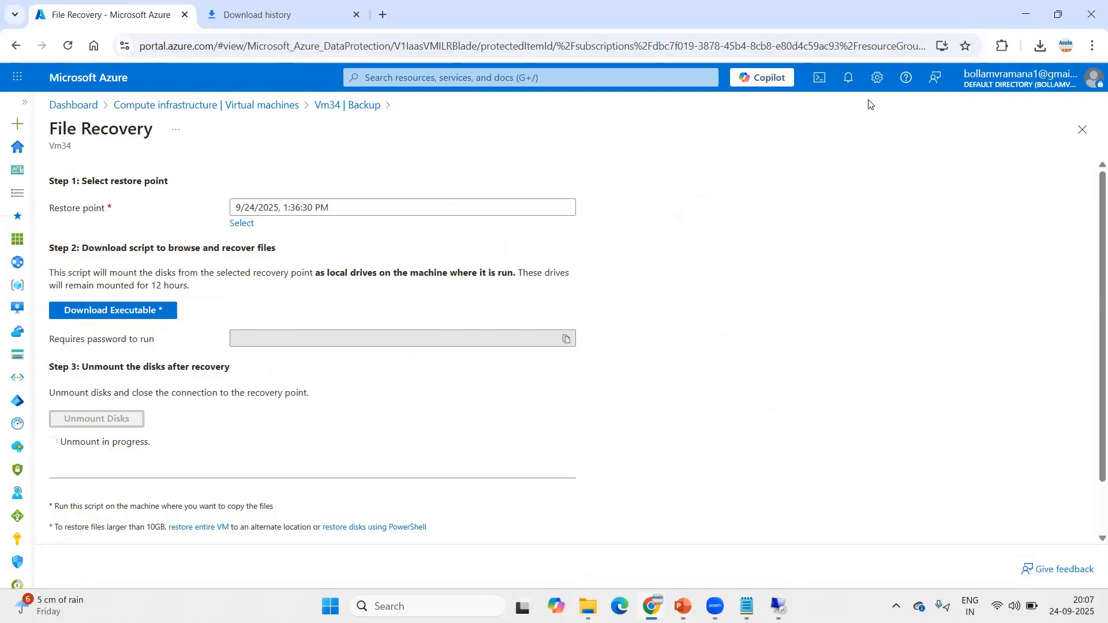
{"action": "left_click", "coordinate": [849, 80]}
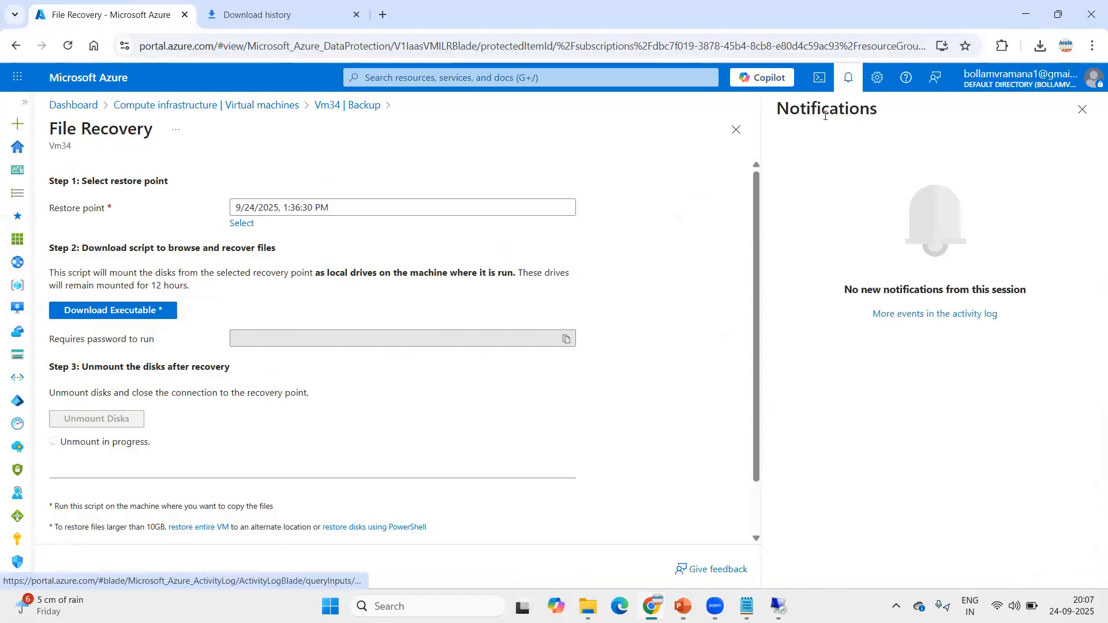
{"action": "left_click", "coordinate": [1082, 110]}
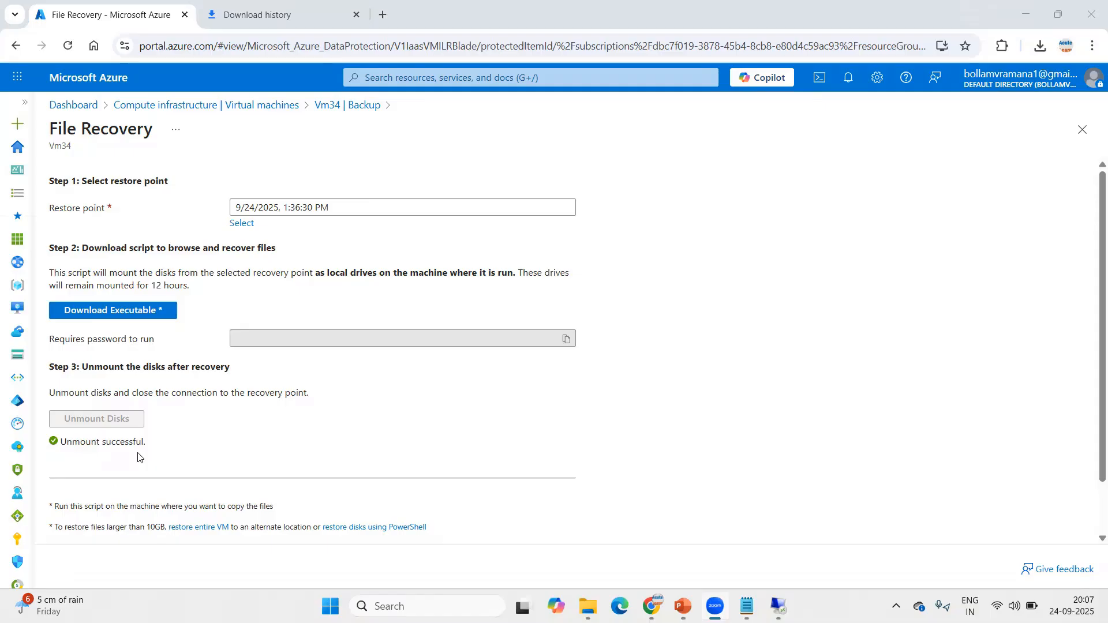
Return to the remote session and check in This PC that the recovery drives are gone.
{"action": "left_click", "coordinate": [779, 606]}
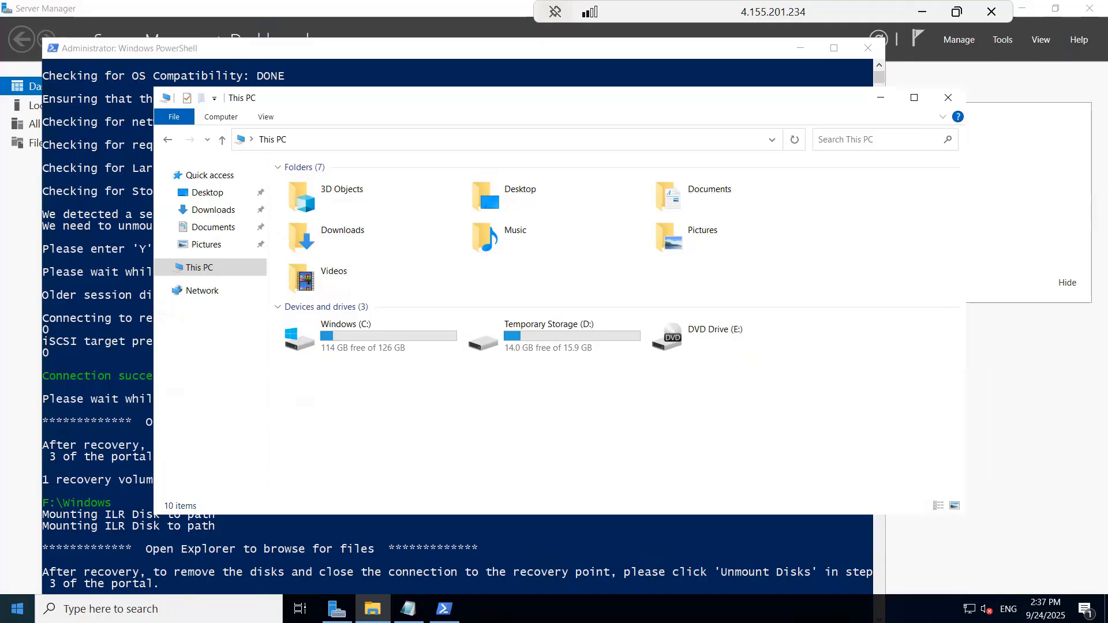
{"action": "right_click", "coordinate": [18, 609]}
{"action": "left_click", "coordinate": [737, 430]}
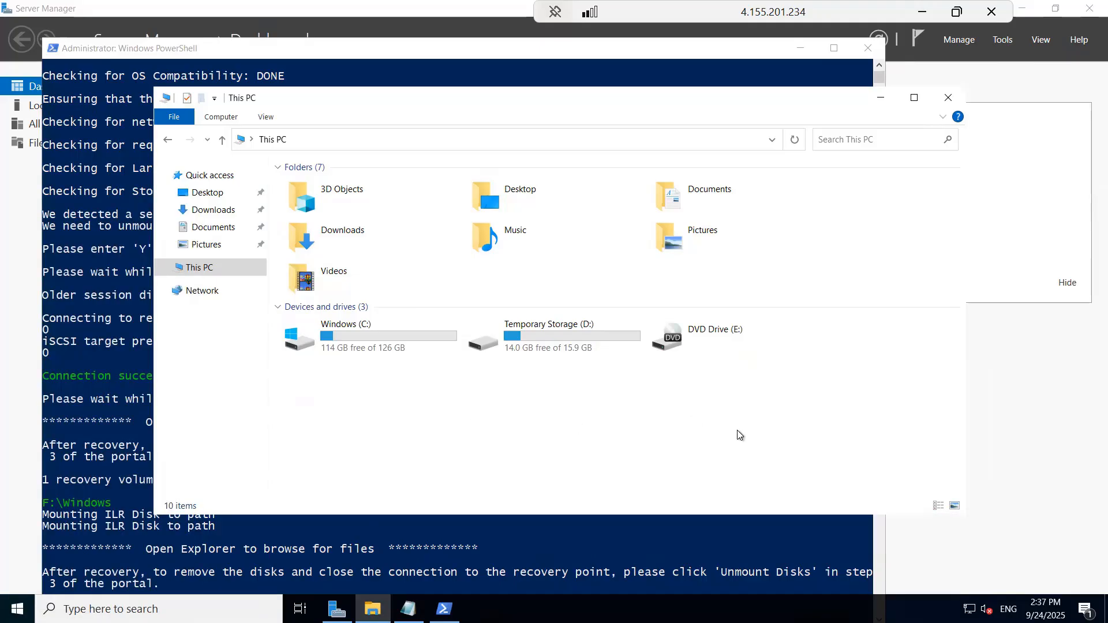